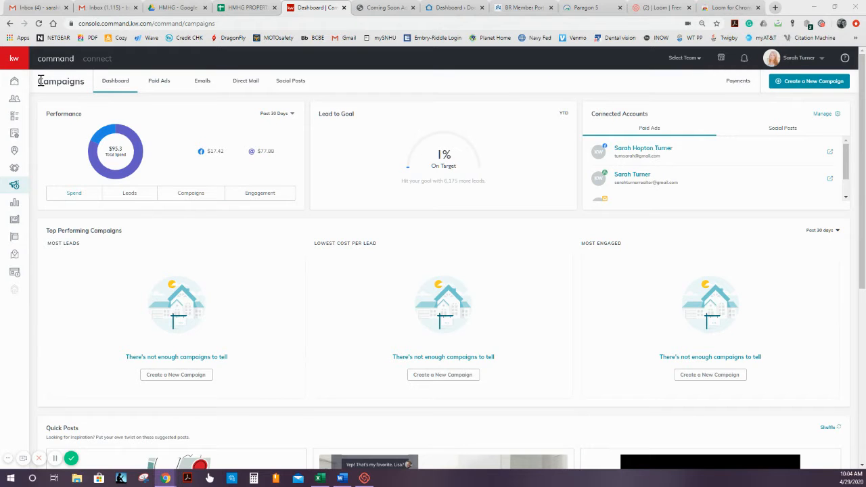
- Open the paid ads within Campaigns and review the list of existing paid campaigns
{"action": "left_click_drag", "start_coordinate": [41, 81], "coordinate": [88, 77]}
{"action": "left_click", "coordinate": [87, 83]}
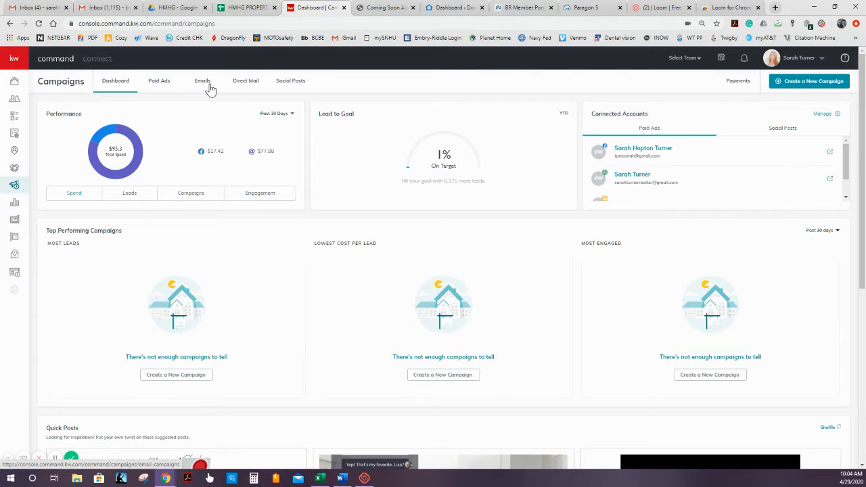
{"action": "left_click", "coordinate": [154, 81]}
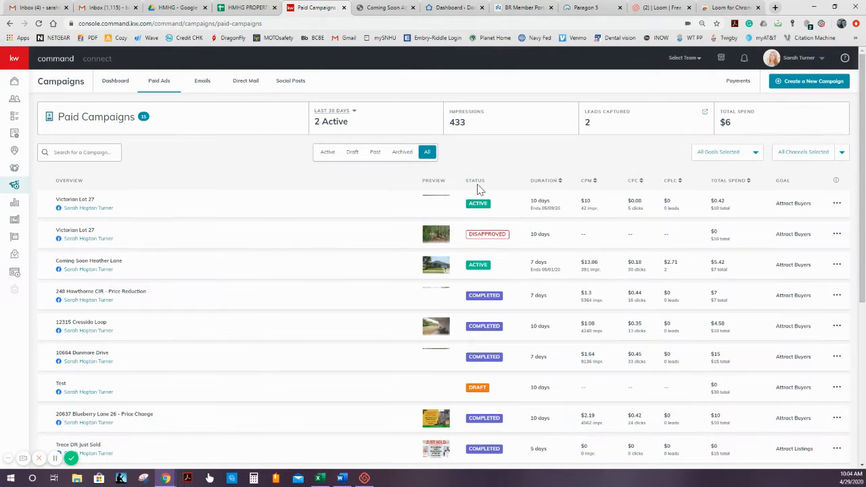
{"action": "scroll", "coordinate": [271, 183], "scroll_direction": "down", "scroll_amount": 1}
{"action": "scroll", "coordinate": [270, 183], "scroll_direction": "down", "scroll_amount": 4}
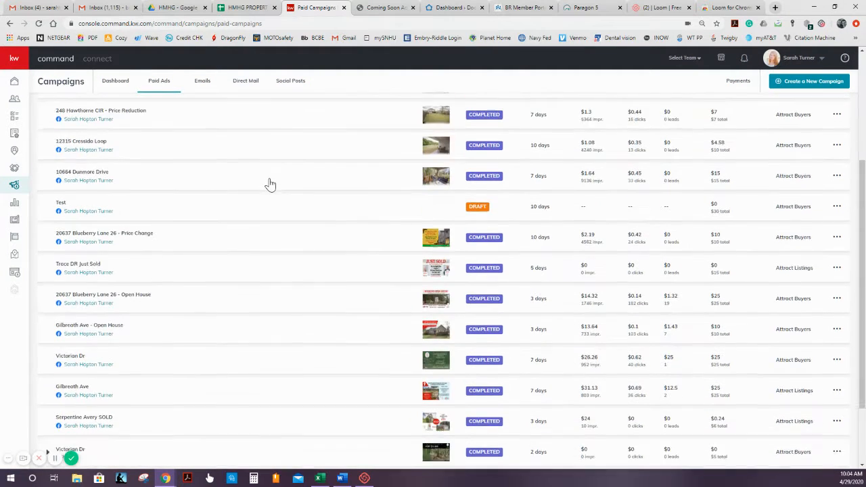
{"action": "scroll", "coordinate": [531, 328], "scroll_direction": "up", "scroll_amount": 5}
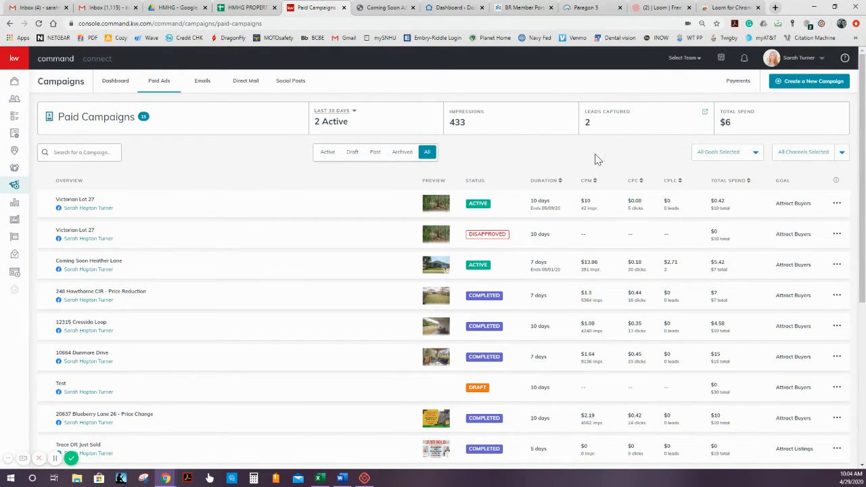
- Start a new campaign of the paid Social Ad type
{"action": "mouse_move", "coordinate": [491, 242]}
{"action": "left_click", "coordinate": [804, 83]}
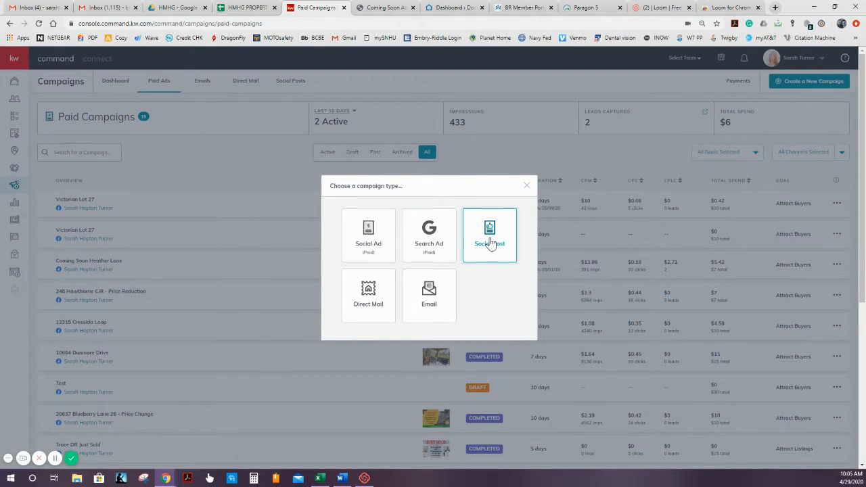
{"action": "left_click", "coordinate": [373, 240]}
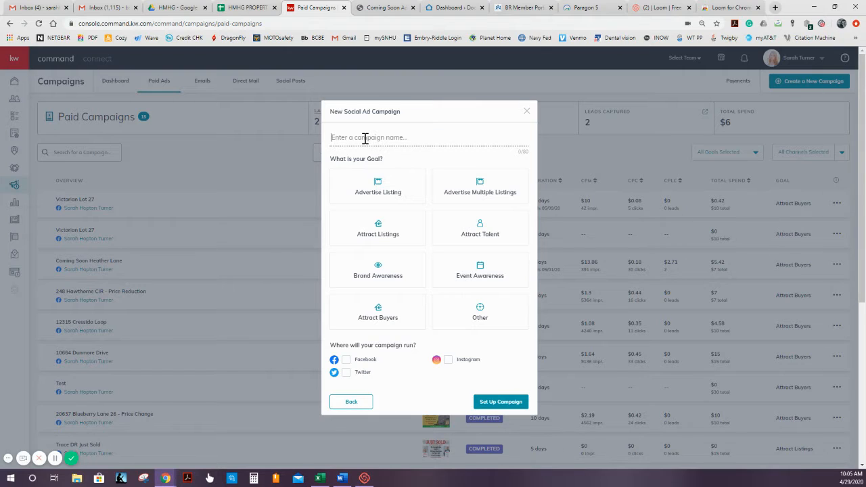
- Set up the social ad campaign with the name "Blackfriars", the Advertise Listing goal and Facebook as its channel
{"action": "left_click", "coordinate": [366, 138]}
{"action": "type", "text": "Blackfriars"}
{"action": "left_click", "coordinate": [389, 190]}
{"action": "left_click", "coordinate": [411, 193]}
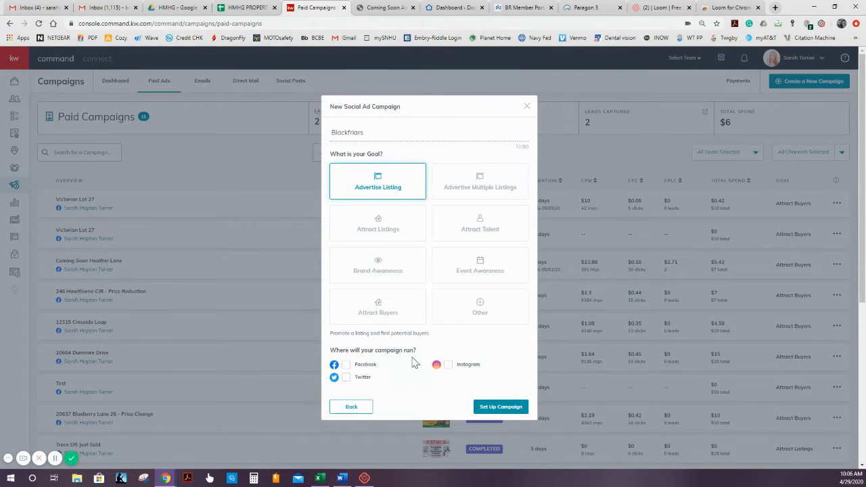
{"action": "left_click", "coordinate": [367, 366]}
{"action": "left_click", "coordinate": [490, 408]}
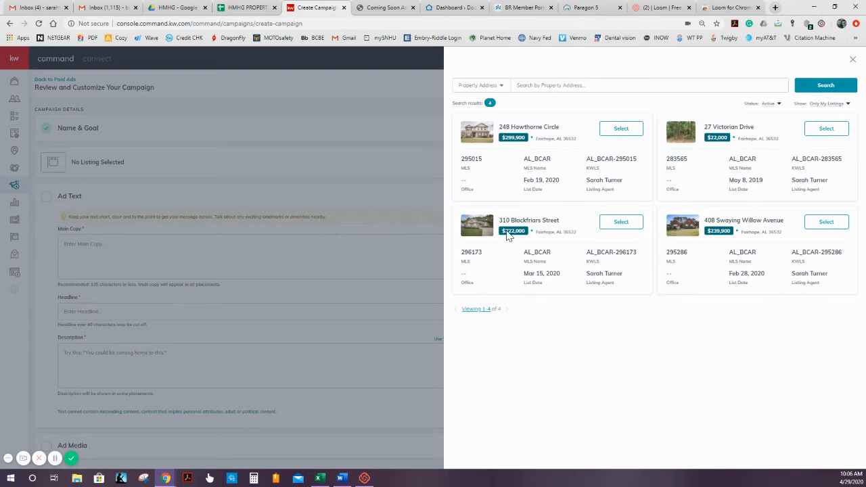
- Choose the Blackfriars Street property from the active listings as the advertised listing
{"action": "left_click", "coordinate": [629, 87]}
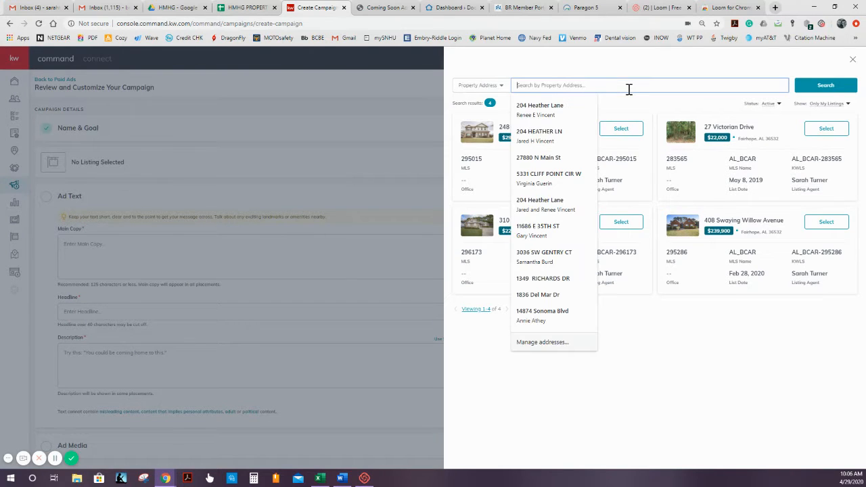
{"action": "left_click", "coordinate": [742, 109]}
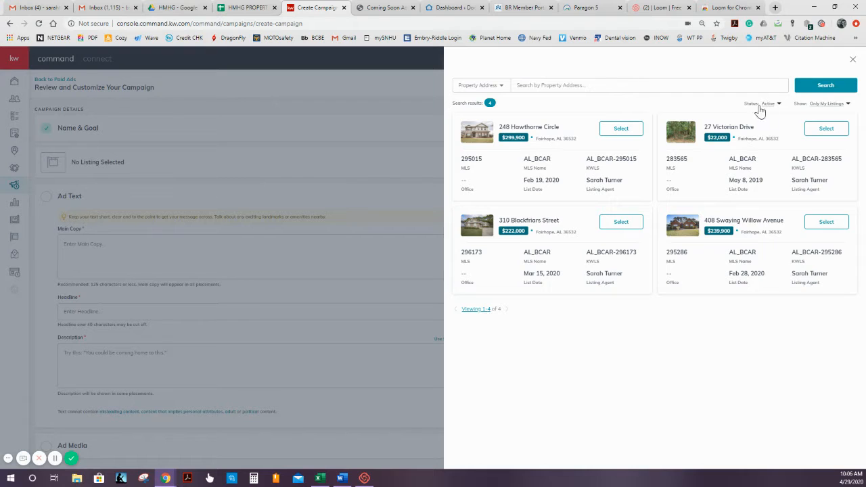
{"action": "left_click", "coordinate": [826, 105]}
{"action": "left_click", "coordinate": [696, 95]}
{"action": "left_click", "coordinate": [621, 223]}
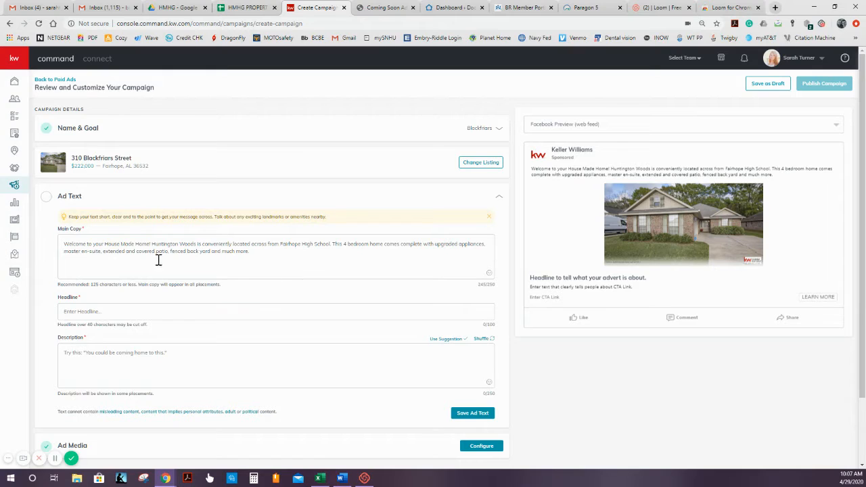
- Enter the listing's full street address with city, state and ZIP code as the ad headline
{"action": "left_click", "coordinate": [253, 252]}
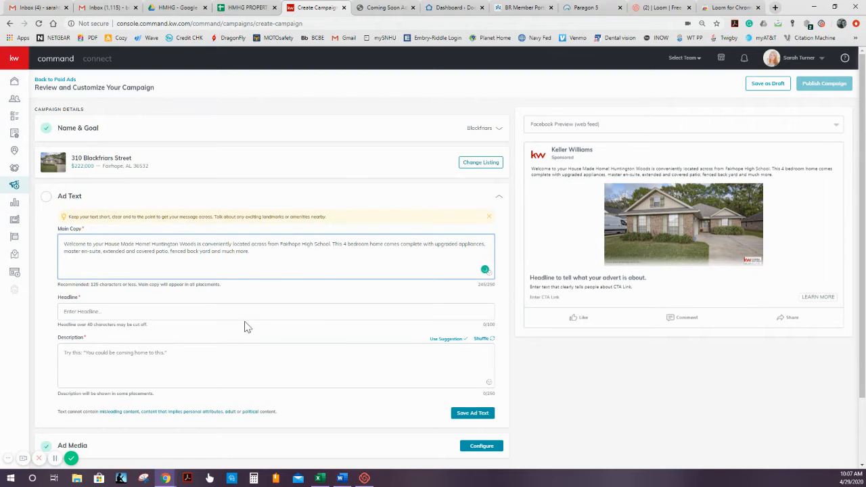
{"action": "left_click", "coordinate": [209, 312]}
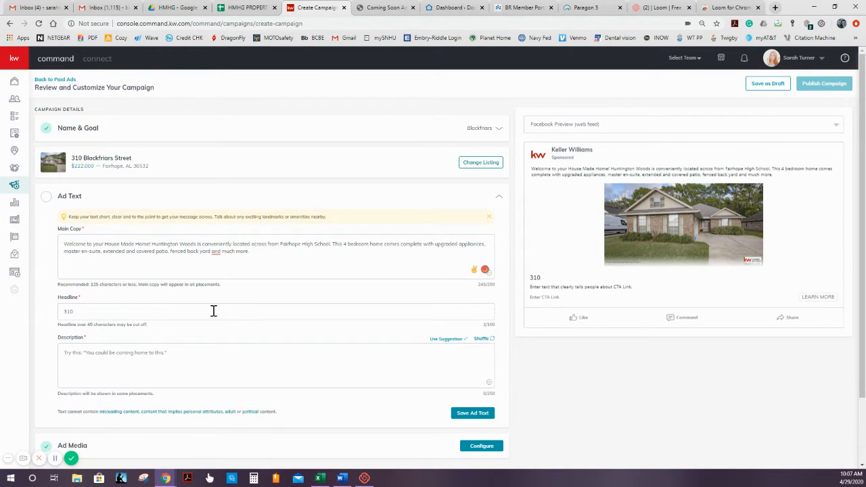
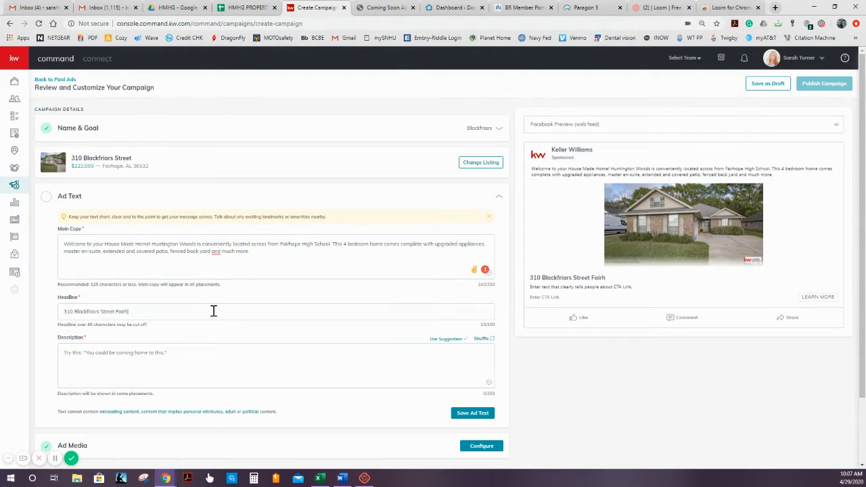
- Accept the suggested comma after "fenced back yard" in the main copy
{"action": "left_click", "coordinate": [216, 254]}
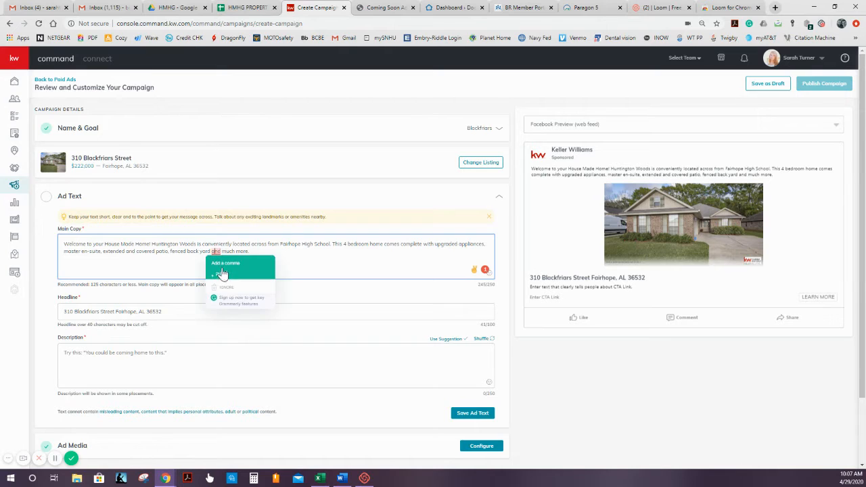
{"action": "left_click", "coordinate": [223, 265]}
{"action": "left_click", "coordinate": [256, 251]}
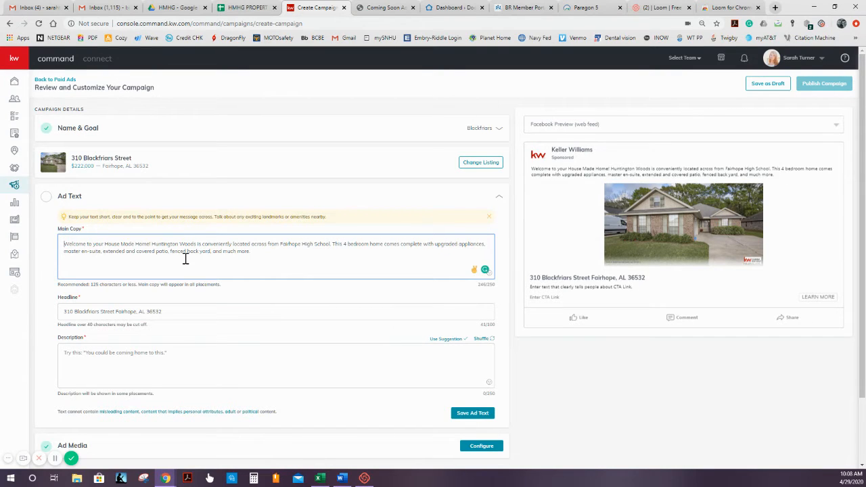
- Replace the main copy's opening "Welcome to your House Made Home!" with "MAY 1st"
{"action": "type", "text": "MAY 1"}
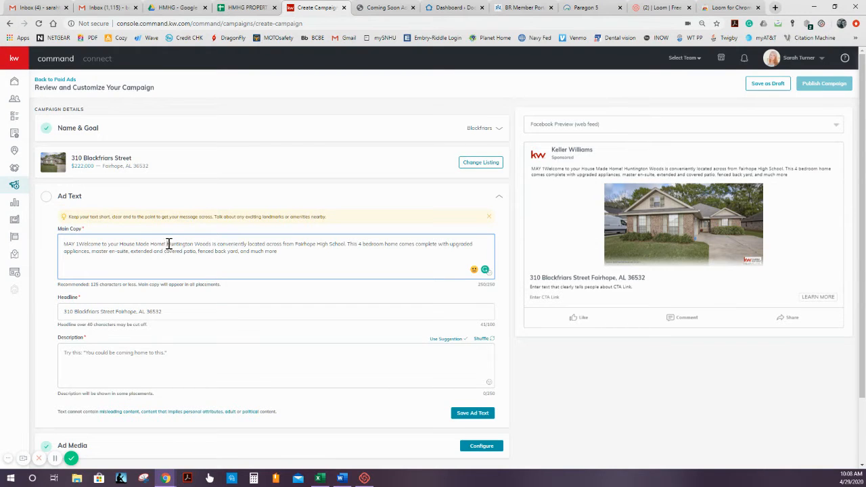
{"action": "left_click_drag", "start_coordinate": [168, 243], "coordinate": [78, 245]}
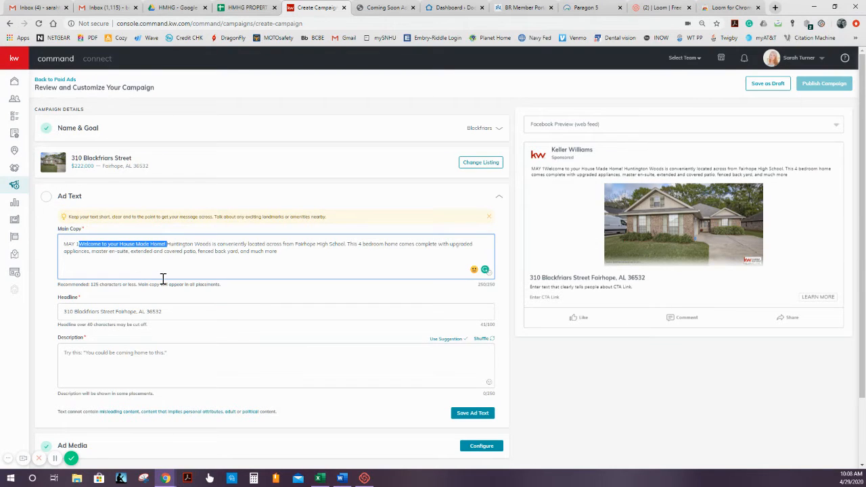
{"action": "key", "text": "BackSpace"}
{"action": "type", "text": "ster en-suite, extended"}
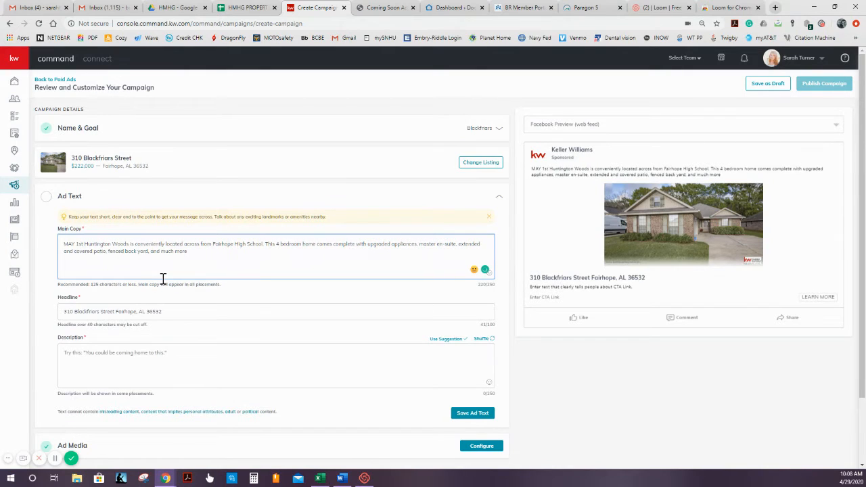
{"action": "type", "text": " HOME"}
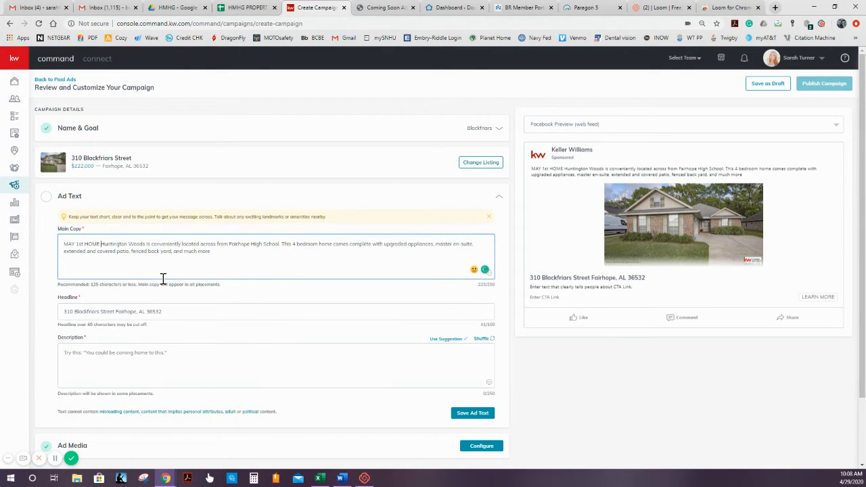
- Insert "VACANT AND EASTY TO SHOW!" after "MAY 1st" in the main copy
{"action": "key", "text": "BackSpace"}
{"action": "key", "text": "BackSpace"}
{"action": "key", "text": "BackSpace"}
{"action": "type", "text": "VACA"}
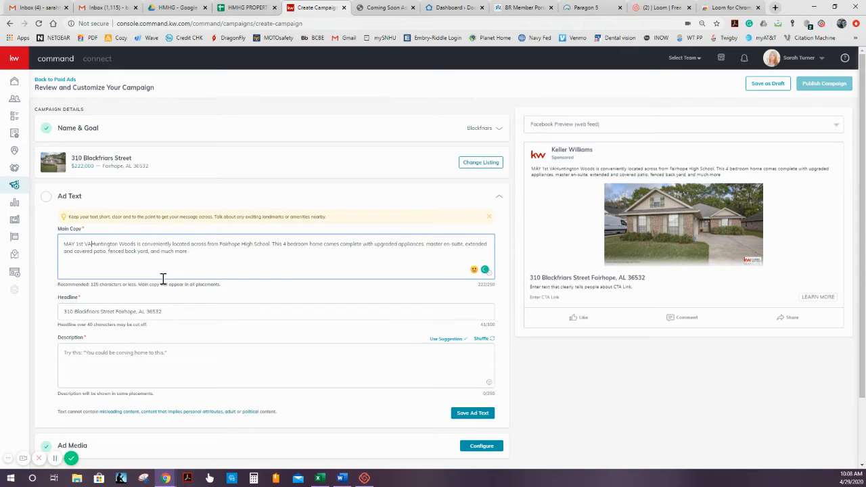
{"action": "type", "text": "NT AND EA"}
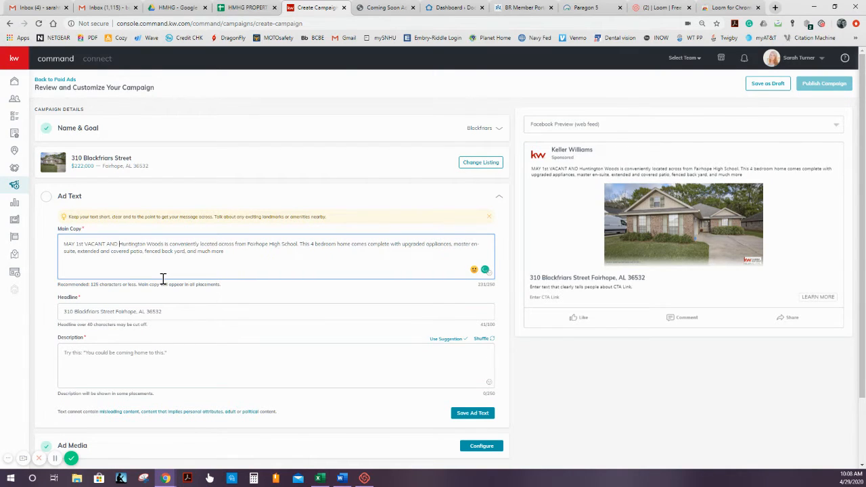
{"action": "type", "text": "STY TO SHOW!!"}
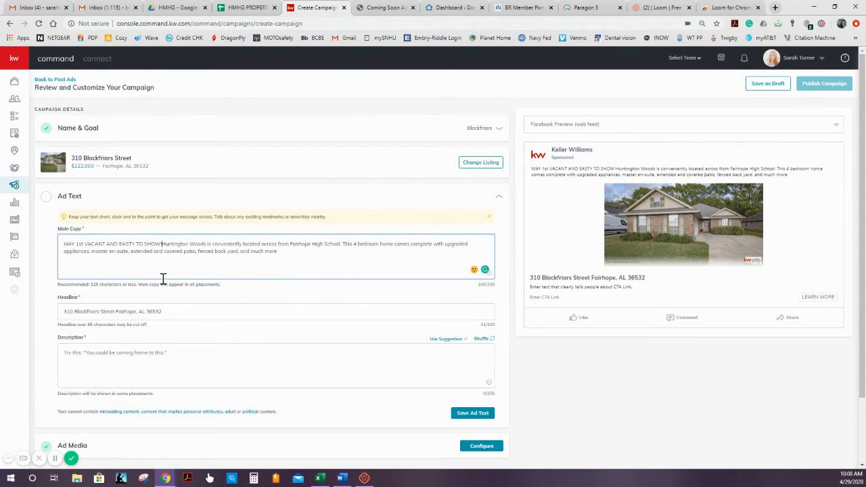
{"action": "key", "text": "BackSpace"}
{"action": "key", "text": "BackSpace"}
{"action": "type", "text": "com"}
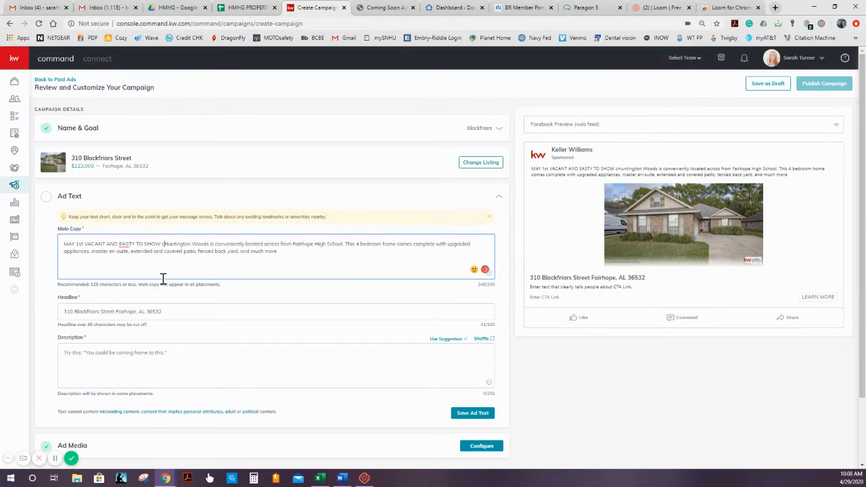
{"action": "key", "text": "BackSpace"}
{"action": "key", "text": "BackSpace"}
{"action": "key", "text": "BackSpace"}
{"action": "type", "text": "Come S"}
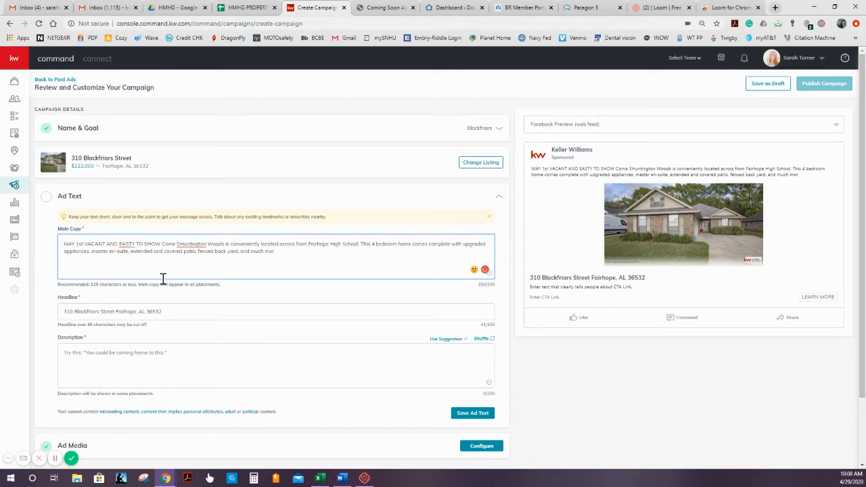
{"action": "key", "text": "BackSpace"}
{"action": "key", "text": "BackSpace"}
{"action": "key", "text": "BackSpace"}
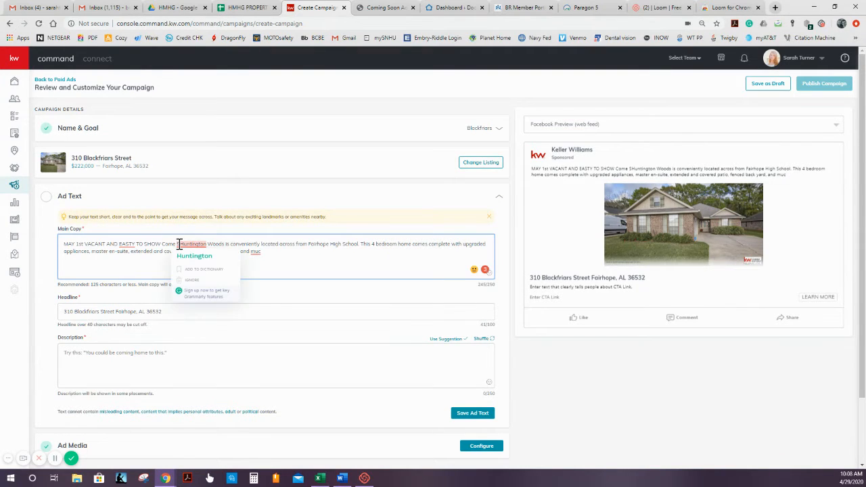
{"action": "mouse_move", "coordinate": [177, 243]}
{"action": "left_mouse_down"}
{"action": "mouse_move", "coordinate": [151, 243]}
{"action": "mouse_move", "coordinate": [161, 246]}
{"action": "left_mouse_up"}
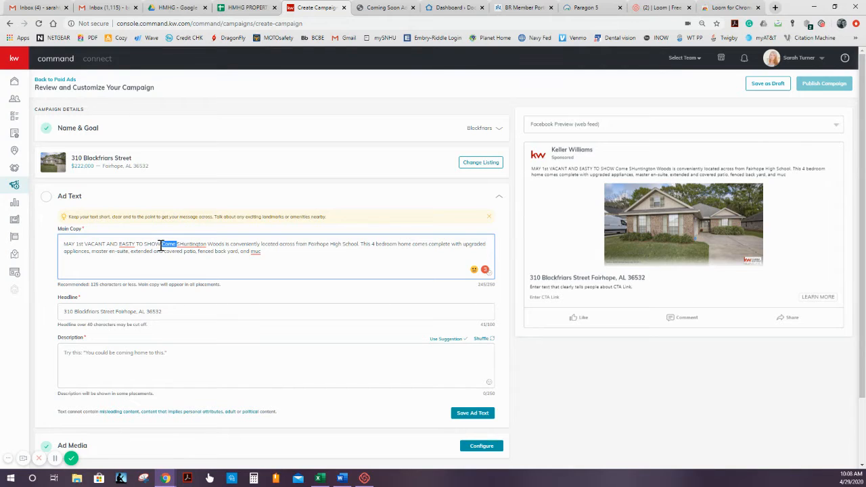
{"action": "key", "text": "BackSpace"}
{"action": "key", "text": "BackSpace"}
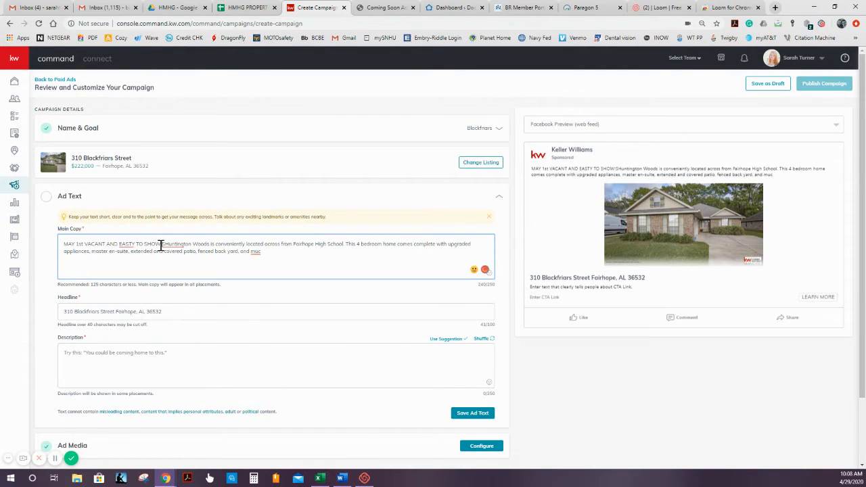
{"action": "type", "text": "!"}
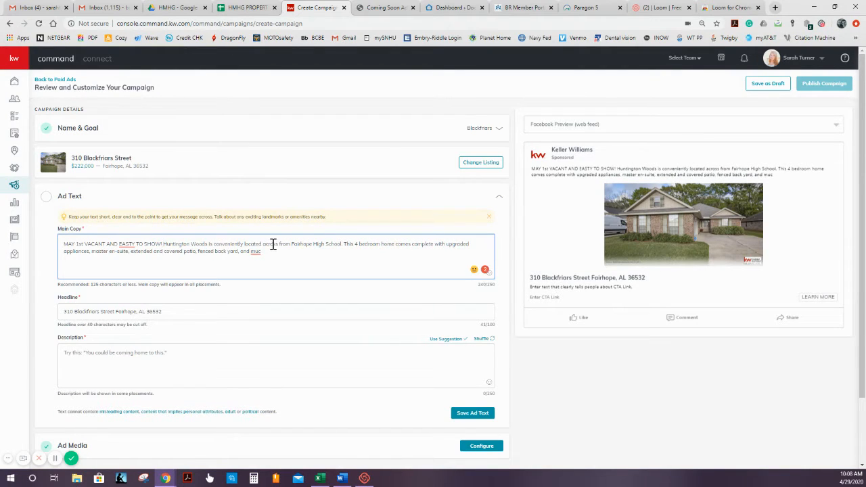
- Trim the main copy's ending to "fenced back yard." and correct "EASTY" to "EASY"
{"action": "key", "text": "BackSpace"}
{"action": "key", "text": "BackSpace"}
{"action": "key", "text": "BackSpace"}
{"action": "key", "text": "BackSpace"}
{"action": "left_click", "coordinate": [198, 251]}
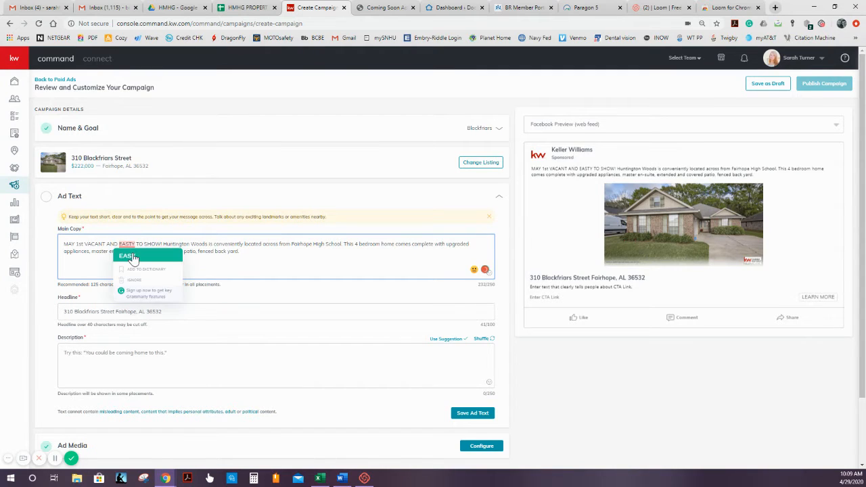
{"action": "left_click", "coordinate": [128, 256]}
- Begin the ad description with "This beautiful home is a MUST SEE!"
{"action": "left_click", "coordinate": [131, 353]}
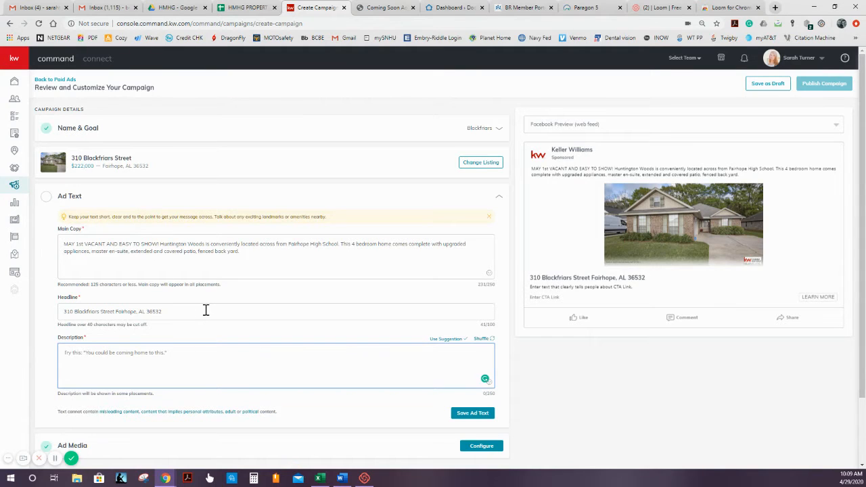
{"action": "type", "text": "Thi"}
{"action": "key", "text": "BackSpace"}
{"action": "key", "text": "BackSpace"}
{"action": "type", "text": "This beauti"}
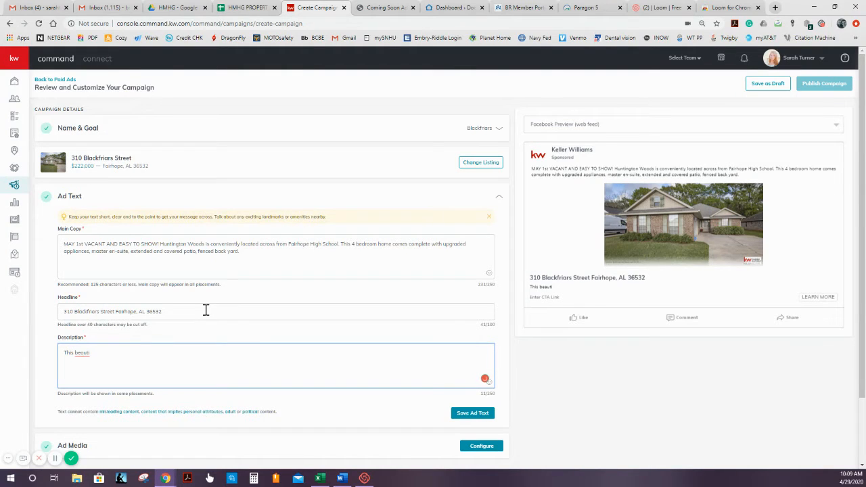
{"action": "type", "text": "fyful home "}
{"action": "type", "text": "is "}
{"action": "type", "text": "a must s"}
{"action": "type", "text": "MUST SEE"}
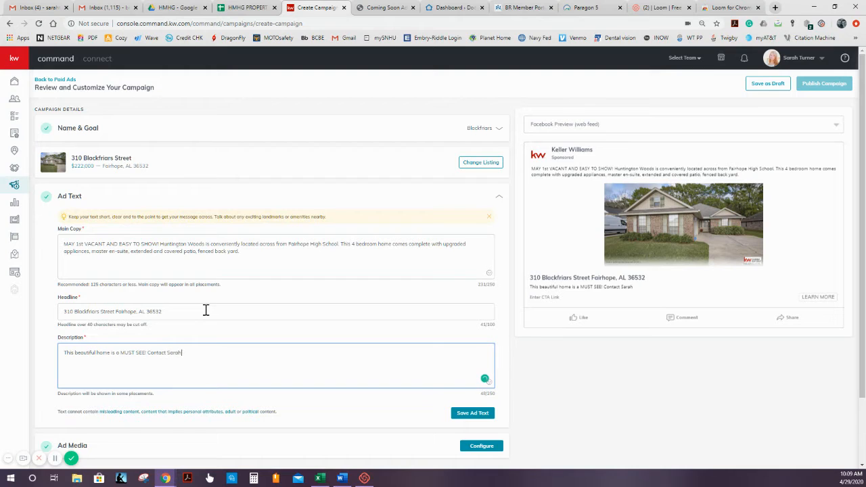
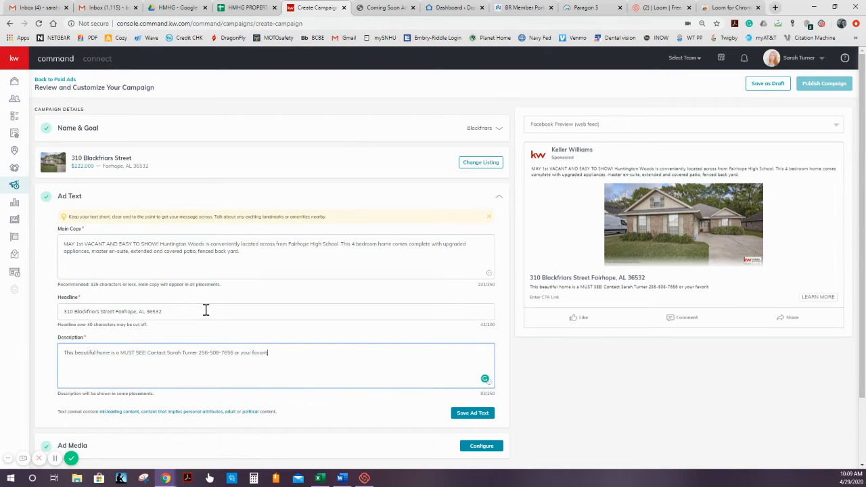
{"action": "type", "text": "e Real Estate agent today to"}
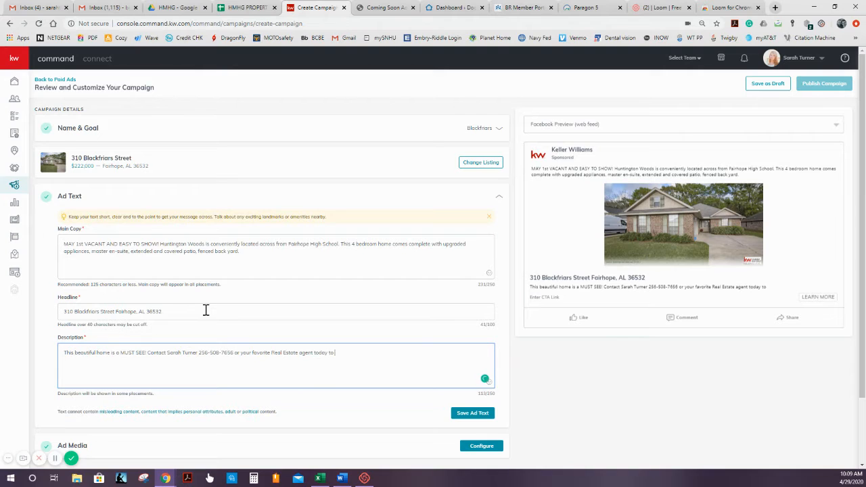
{"action": "type", "text": " see this"}
- Add "Contact", the agent's name and phone number, and "or your favorite Real Estate agent today!" to the description
{"action": "key", "text": "BackSpace"}
{"action": "key", "text": "BackSpace"}
{"action": "key", "text": "BackSpace"}
{"action": "key", "text": "BackSpace"}
- Insert "It's VACANT as of May 1st and easy to show!" after "MUST SEE!" in the description
{"action": "key", "text": "BackSpace"}
{"action": "left_click", "coordinate": [145, 354]}
{"action": "key", "text": "BackSpace"}
{"action": "type", "text": "|"}
{"action": "key", "text": "BackSpace"}
{"action": "key", "text": "BackSpace"}
{"action": "type", "text": "!"}
{"action": "type", "text": " It's VA"}
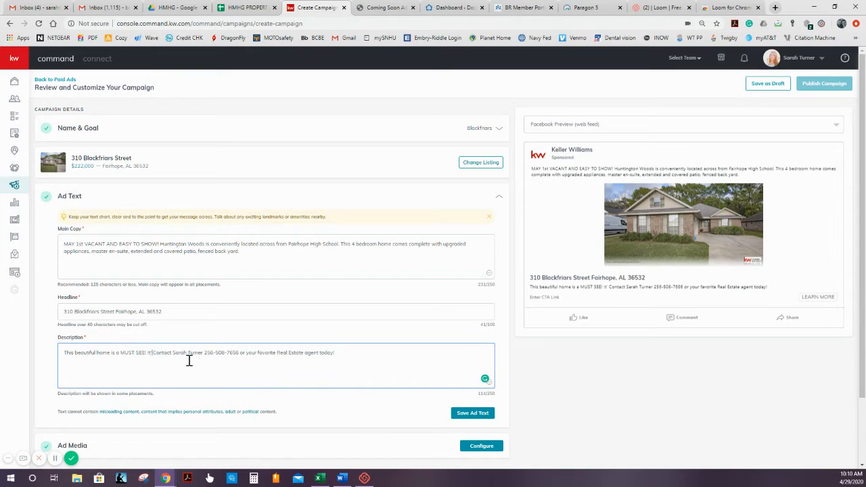
{"action": "type", "text": "CANT as of "}
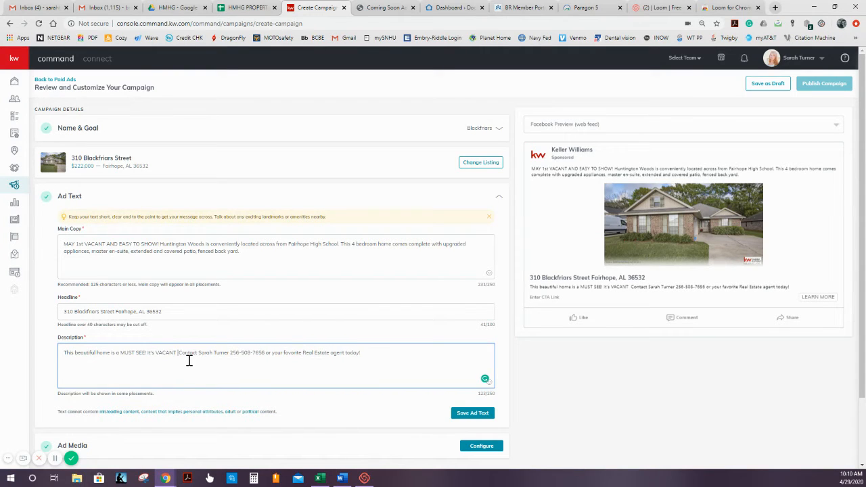
{"action": "type", "text": "May 1"}
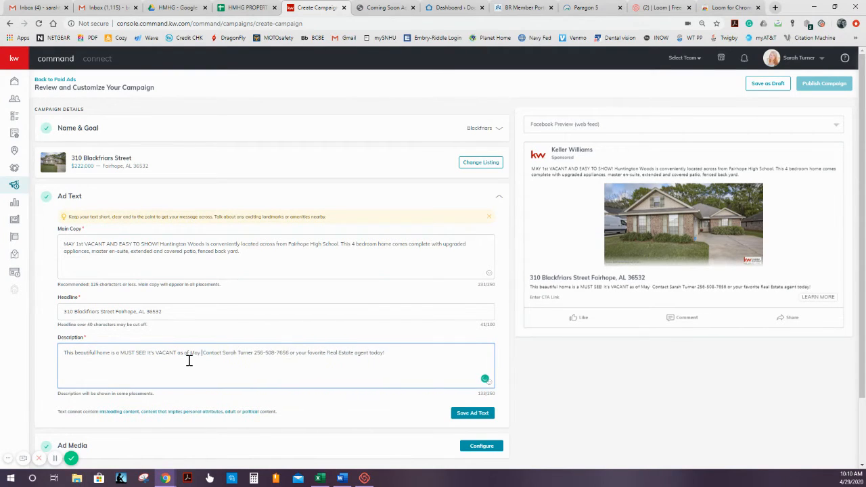
{"action": "type", "text": "st and eas"}
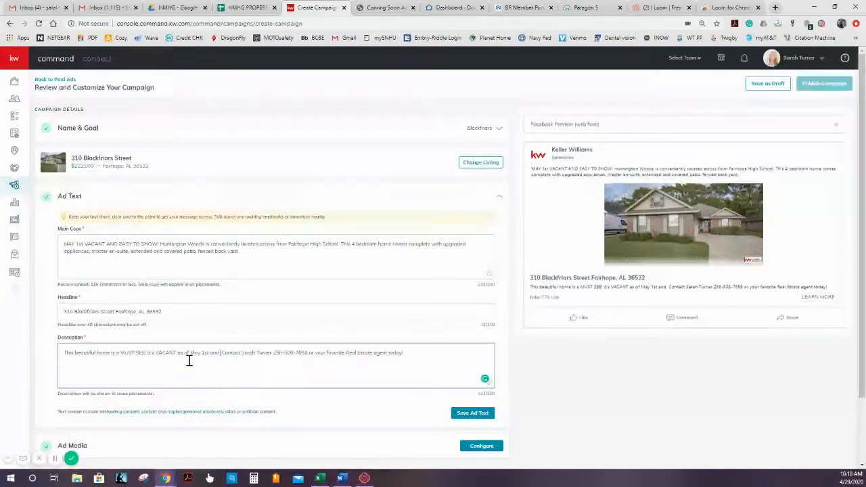
{"action": "type", "text": "y to show"}
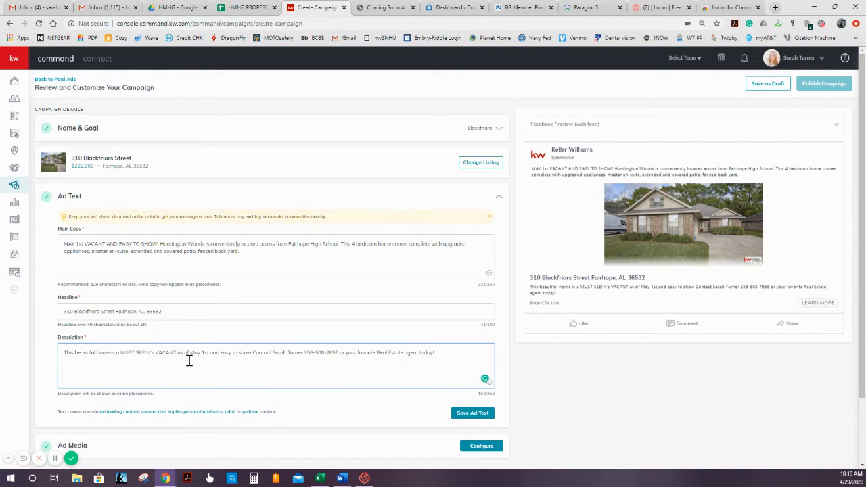
{"action": "type", "text": "!"}
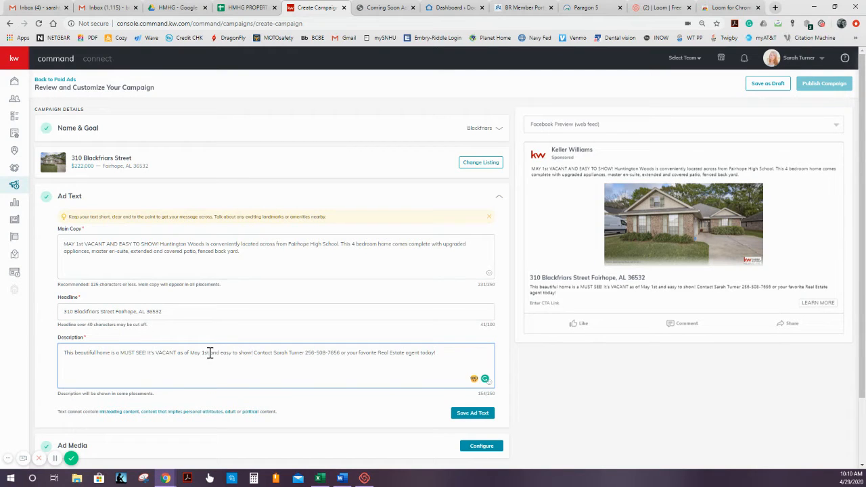
- Remove "and easy to show!" after "May 1st" in the description and make the following word "contact" lowercase
{"action": "left_click_drag", "start_coordinate": [210, 353], "coordinate": [252, 354]}
{"action": "key", "text": "BackSpace"}
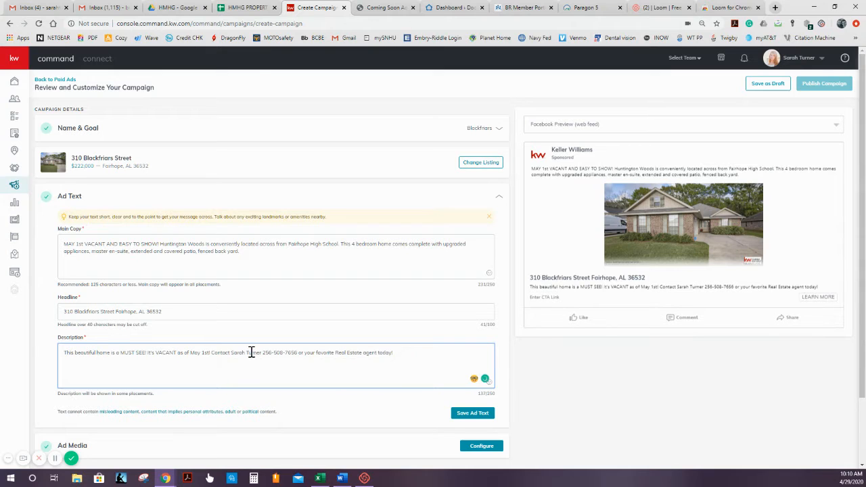
{"action": "left_click", "coordinate": [216, 358]}
{"action": "key", "text": "BackSpace"}
{"action": "left_click", "coordinate": [217, 357]}
{"action": "key", "text": "BackSpace"}
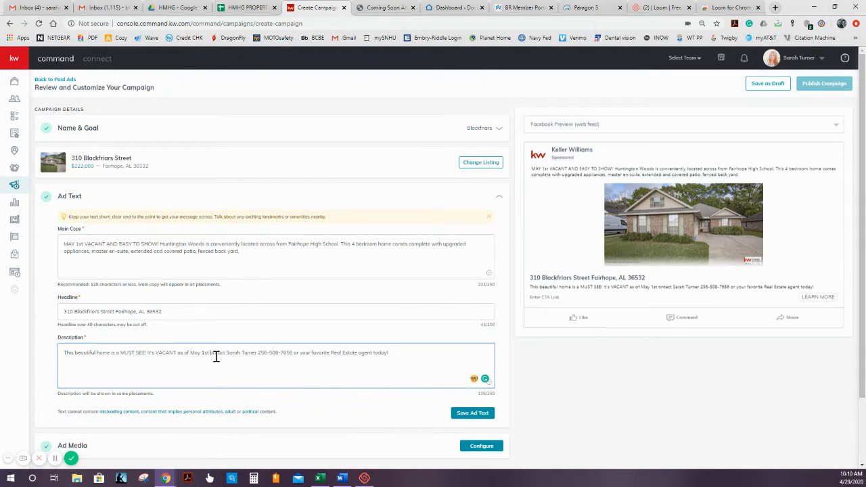
{"action": "type", "text": "c"}
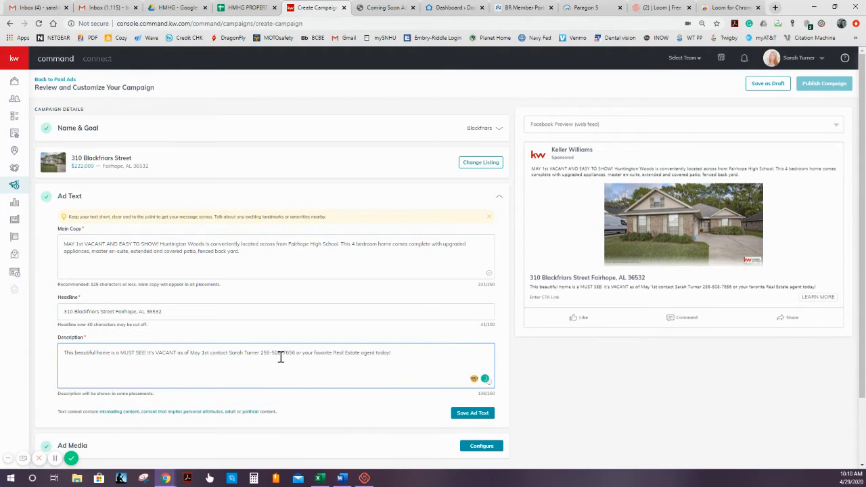
- Save the ad text, reopen it to review the main copy, headline and description, and save it again
{"action": "left_click", "coordinate": [406, 410]}
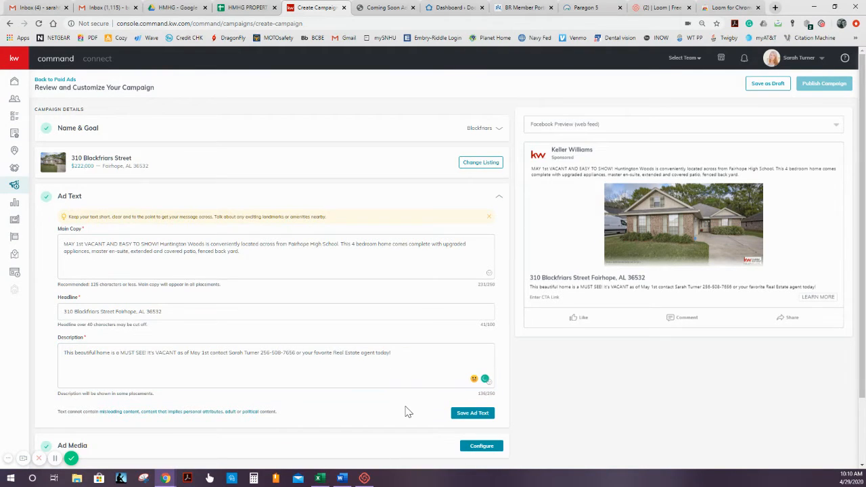
{"action": "scroll", "coordinate": [421, 354], "scroll_direction": "down", "scroll_amount": 1}
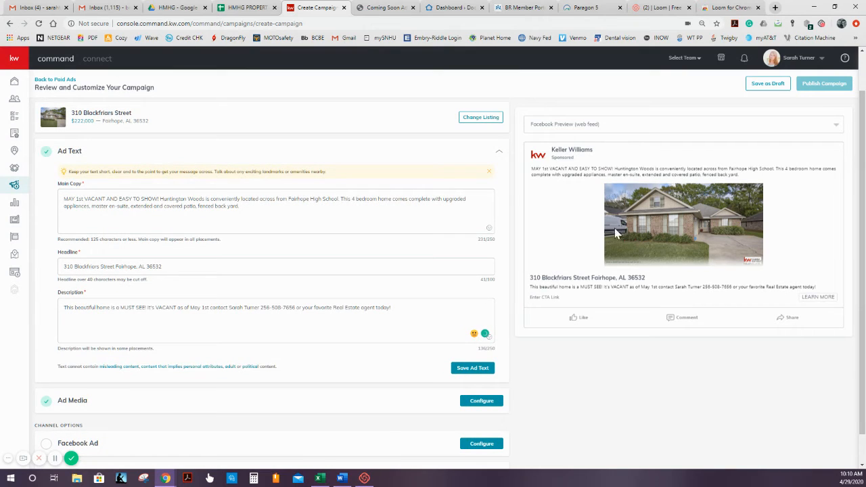
{"action": "left_click", "coordinate": [472, 368]}
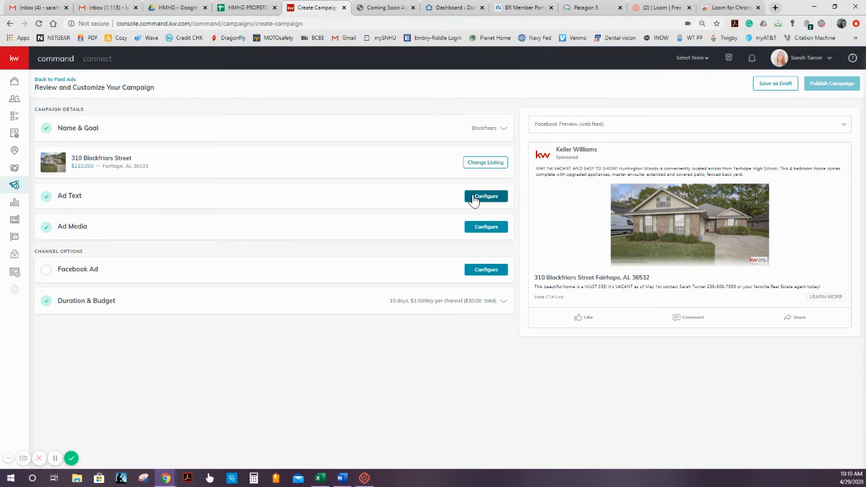
{"action": "left_click", "coordinate": [475, 198]}
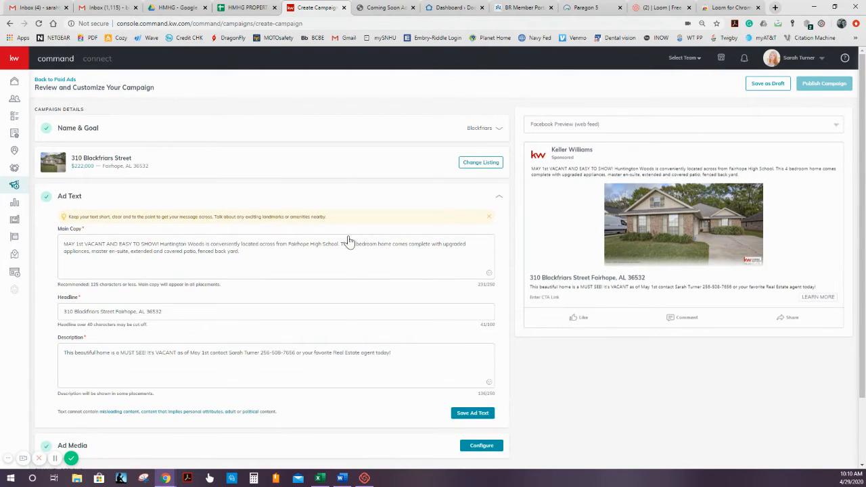
{"action": "left_click", "coordinate": [472, 414]}
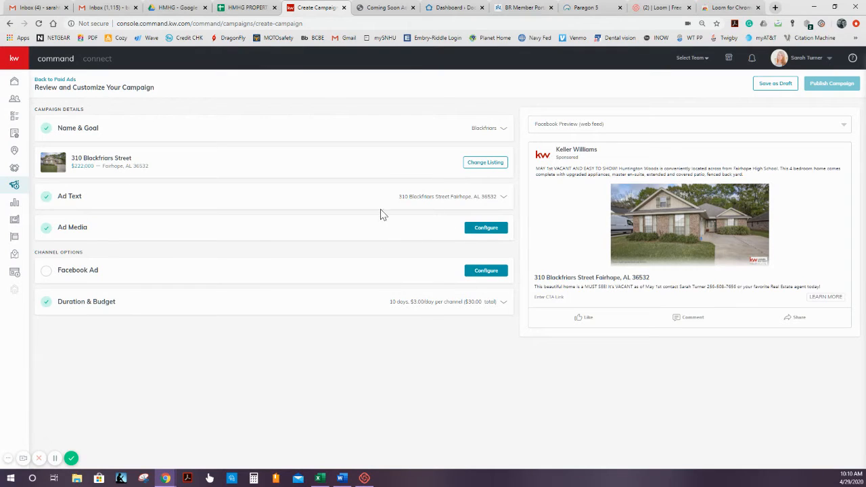
- Open the image selection for the ad media, check the image upload option and return to the listing photos
{"action": "left_click", "coordinate": [486, 228]}
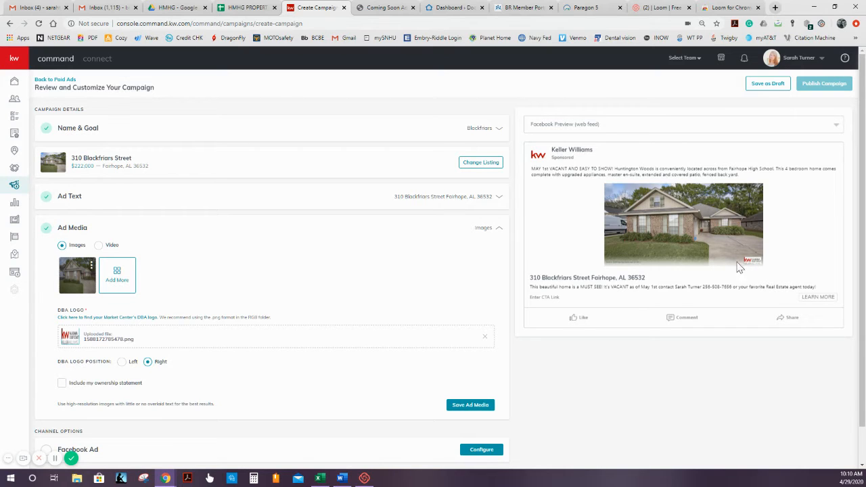
{"action": "left_click", "coordinate": [128, 283]}
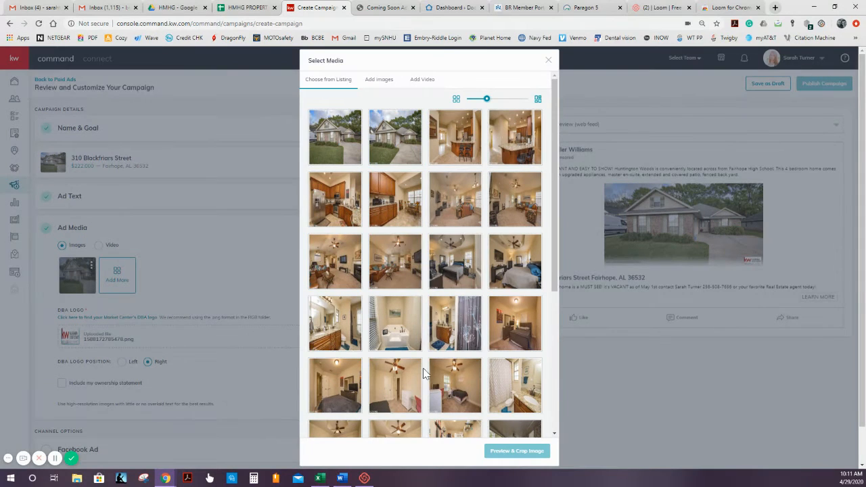
{"action": "left_click", "coordinate": [383, 82]}
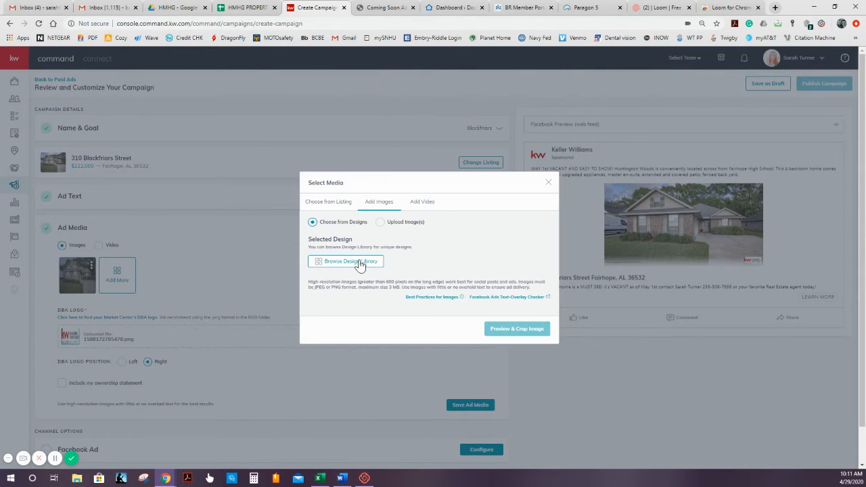
{"action": "left_click", "coordinate": [381, 224]}
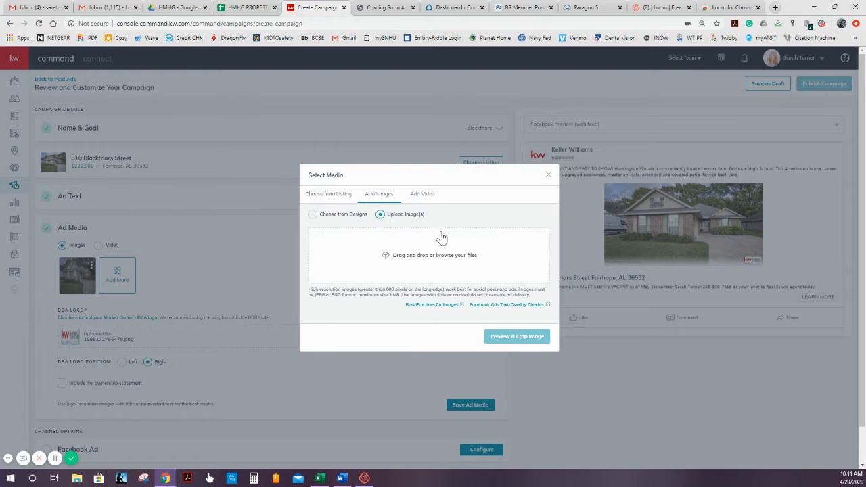
{"action": "left_click", "coordinate": [329, 199]}
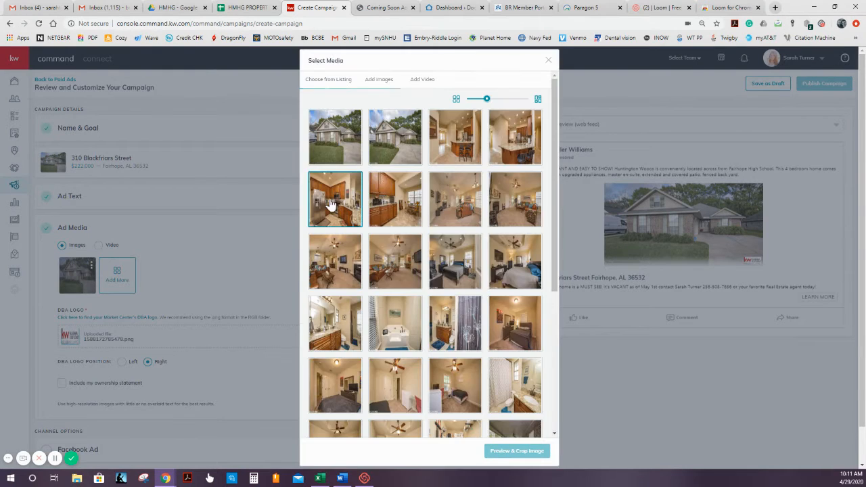
- Add the listing's kitchen photo with the refrigerator to the ad, shifting the wide crop lower on the image
{"action": "left_click", "coordinate": [410, 134]}
{"action": "left_click", "coordinate": [332, 199]}
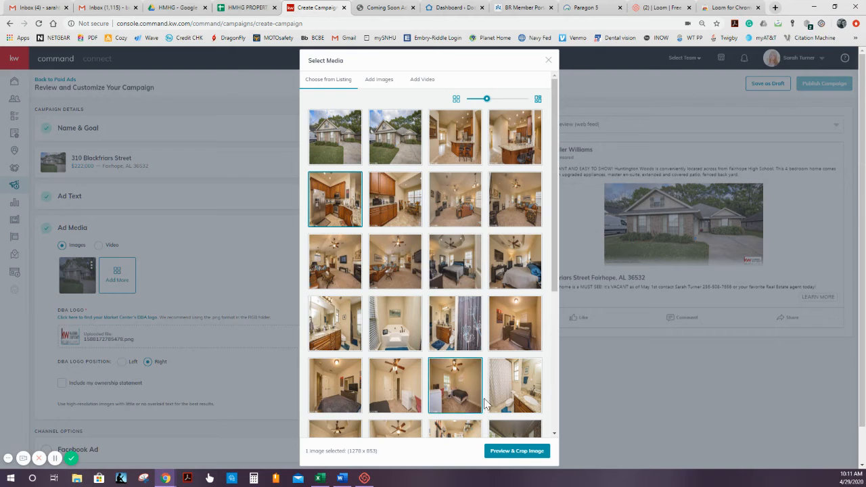
{"action": "left_click", "coordinate": [503, 452]}
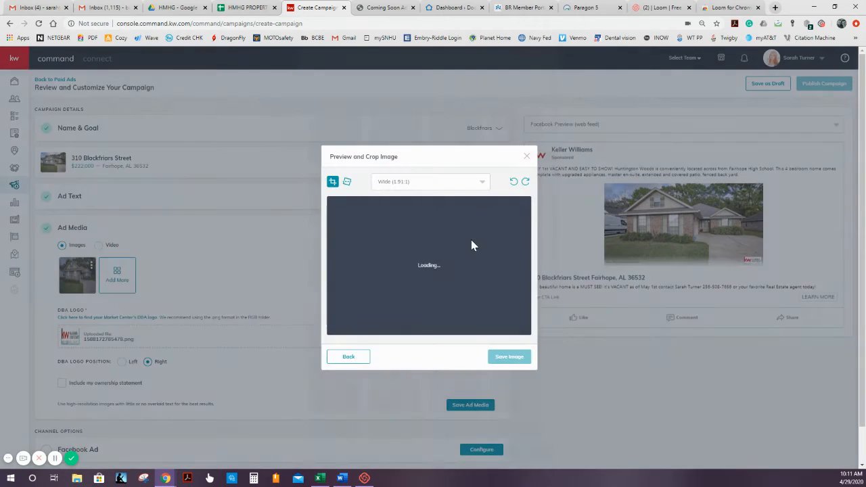
{"action": "left_click_drag", "start_coordinate": [425, 287], "coordinate": [431, 296]}
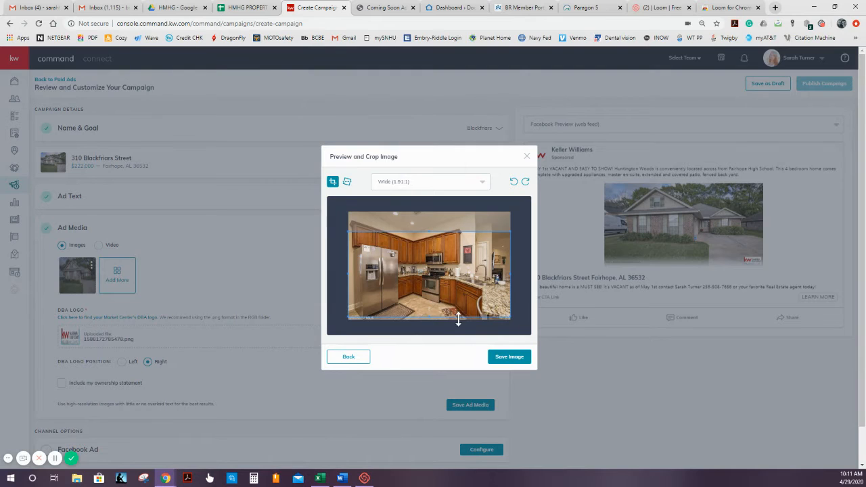
{"action": "left_click", "coordinate": [509, 356]}
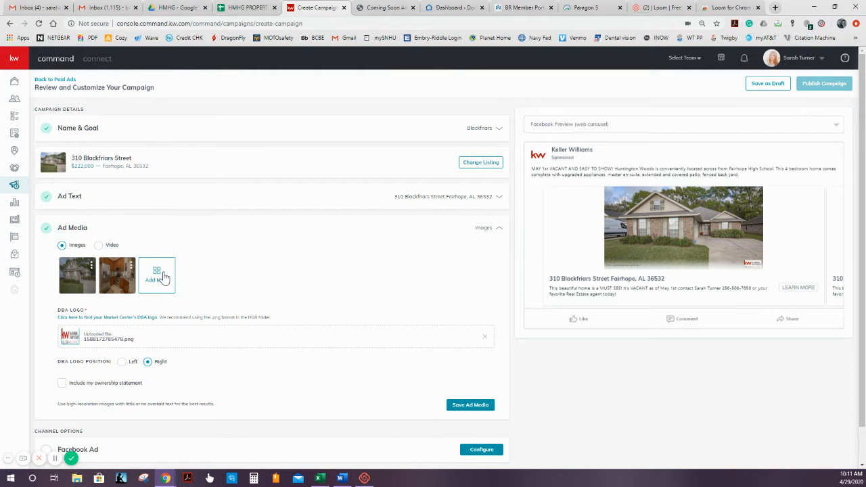
- Add the living room photo with the brown sofa to the ad, shifting its wide crop lower on the image
{"action": "left_click", "coordinate": [163, 277]}
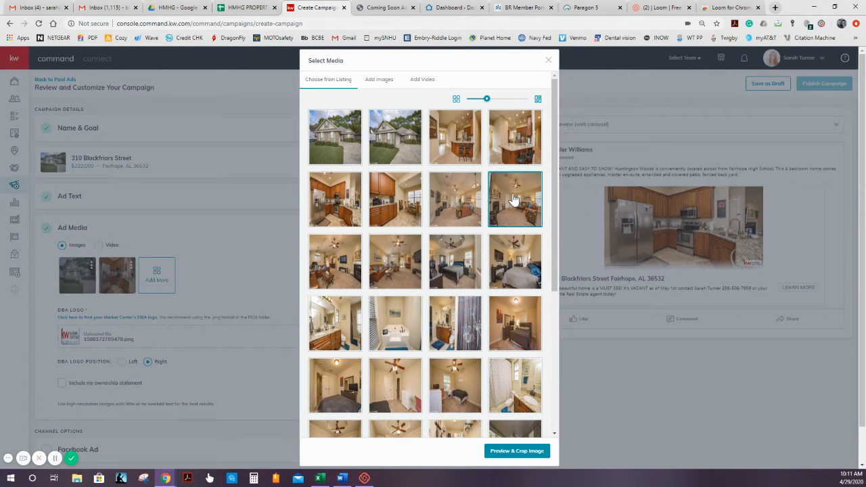
{"action": "left_click", "coordinate": [453, 206]}
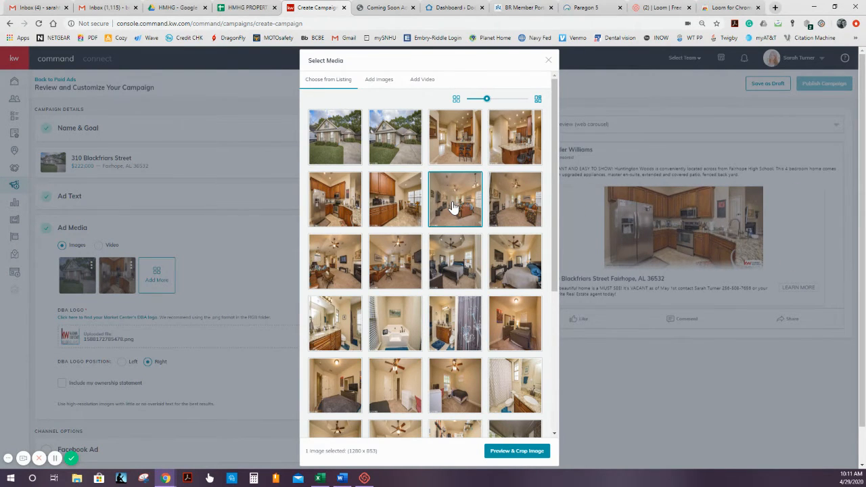
{"action": "left_click", "coordinate": [534, 453]}
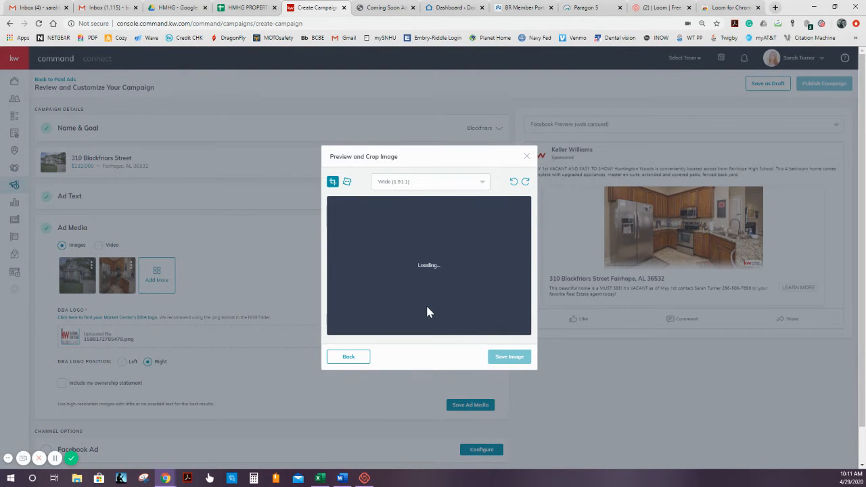
{"action": "left_click_drag", "start_coordinate": [441, 279], "coordinate": [441, 287]}
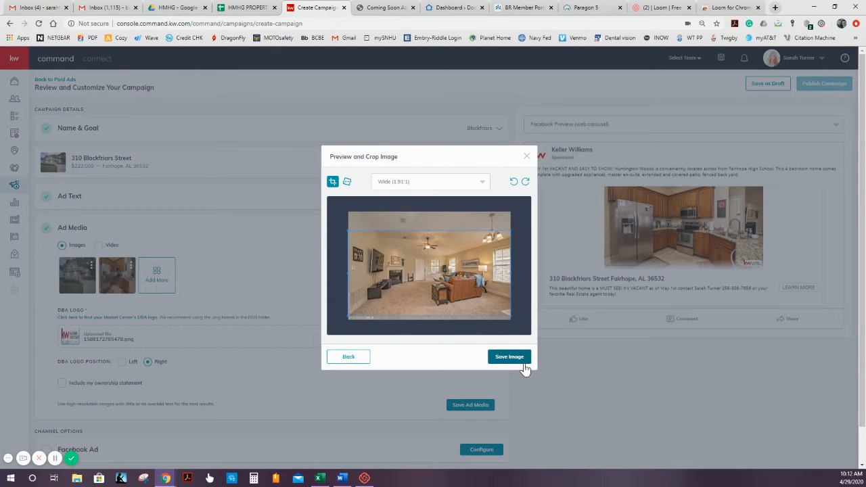
{"action": "left_click", "coordinate": [509, 357]}
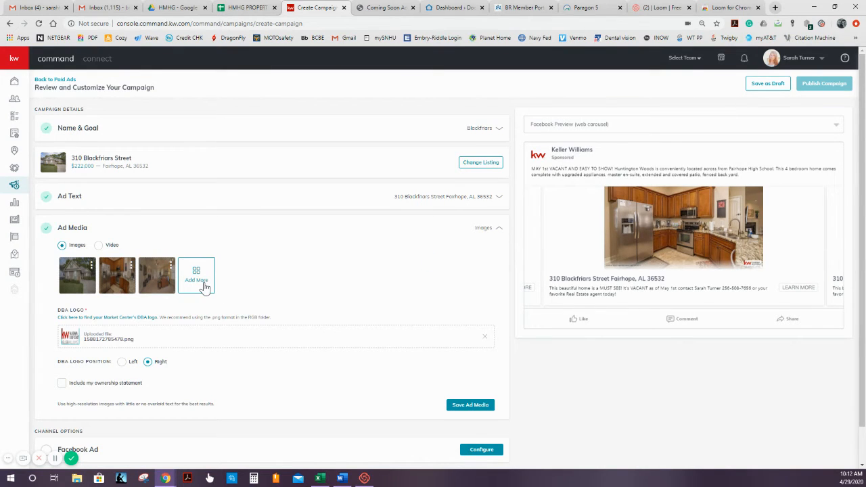
- Add the bedroom photo with the dark bed and tray ceiling to the ad, shifting its wide crop lower on the image
{"action": "left_click", "coordinate": [197, 279]}
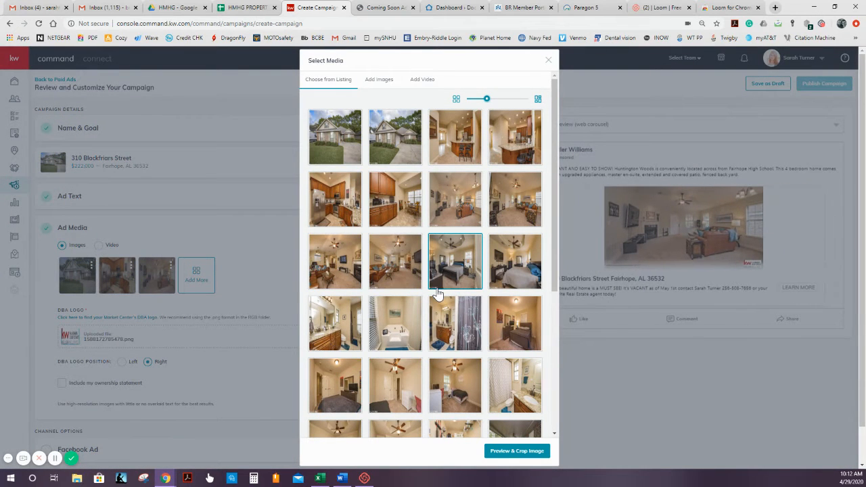
{"action": "scroll", "coordinate": [439, 292], "scroll_direction": "down", "scroll_amount": 2}
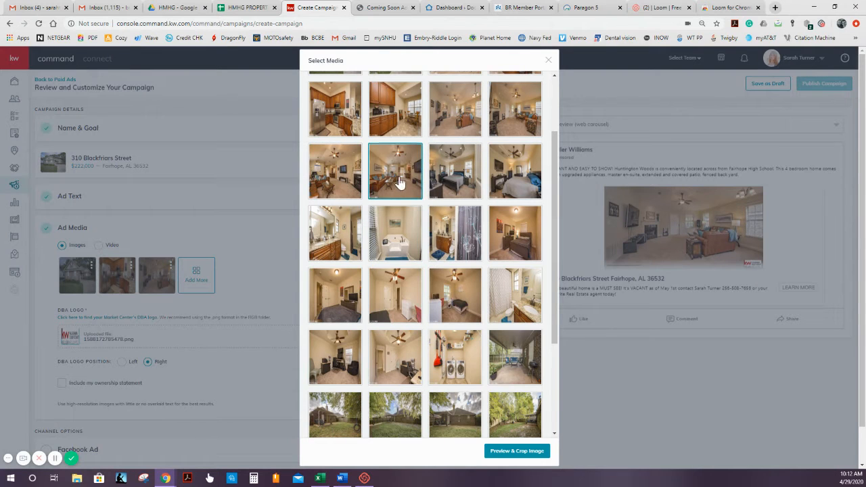
{"action": "scroll", "coordinate": [453, 304], "scroll_direction": "down", "scroll_amount": 1}
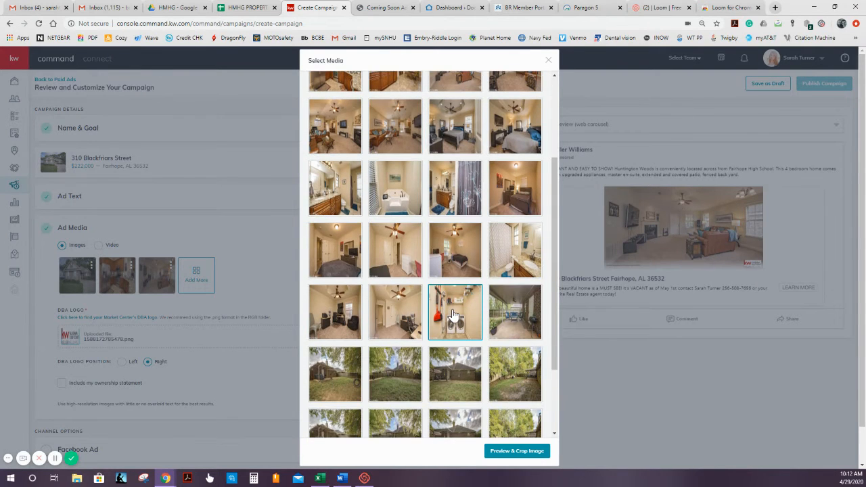
{"action": "scroll", "coordinate": [453, 317], "scroll_direction": "down", "scroll_amount": 4}
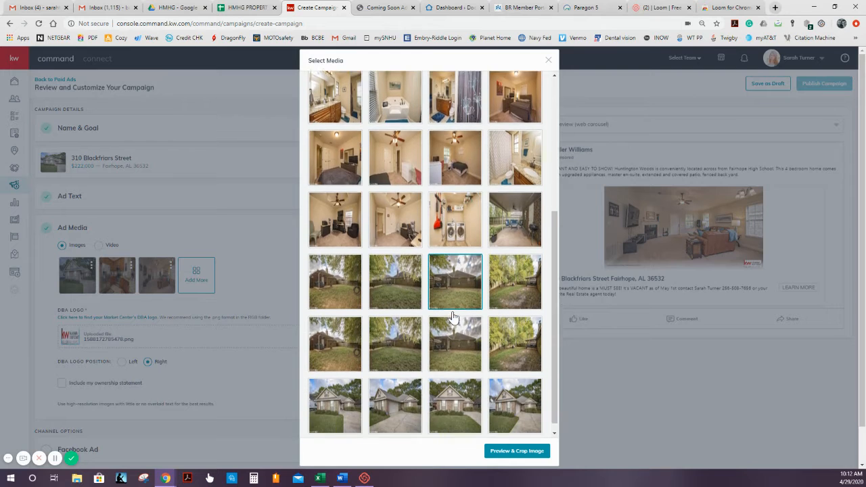
{"action": "scroll", "coordinate": [453, 317], "scroll_direction": "up", "scroll_amount": 5}
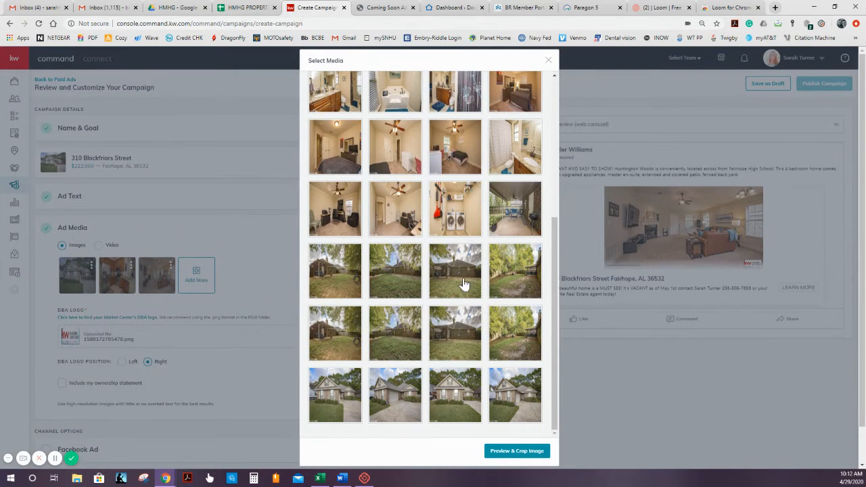
{"action": "scroll", "coordinate": [460, 249], "scroll_direction": "up", "scroll_amount": 3}
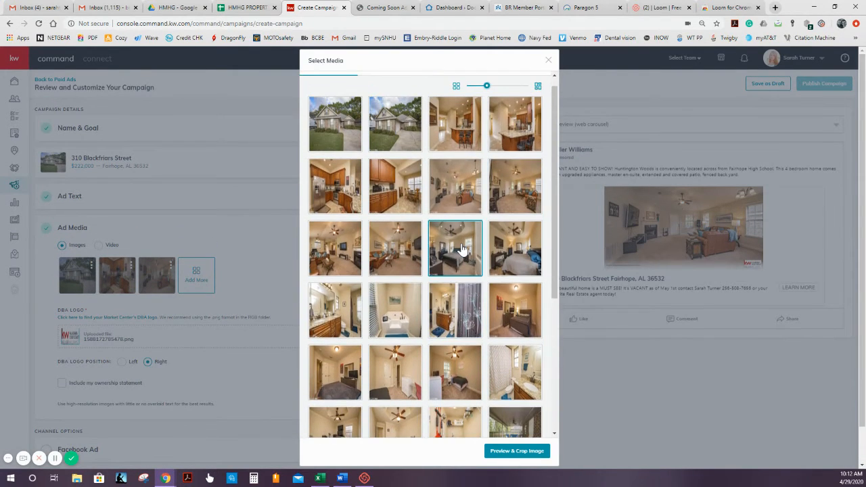
{"action": "scroll", "coordinate": [459, 303], "scroll_direction": "down", "scroll_amount": 1}
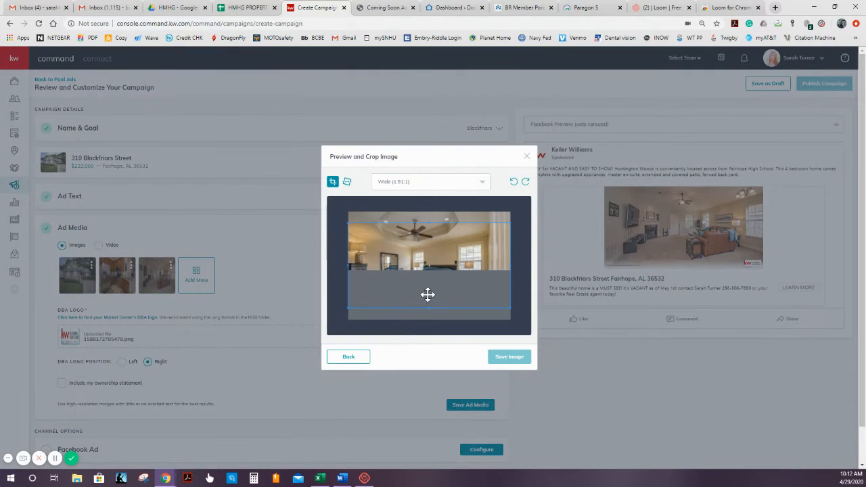
{"action": "left_click_drag", "start_coordinate": [424, 279], "coordinate": [427, 286]}
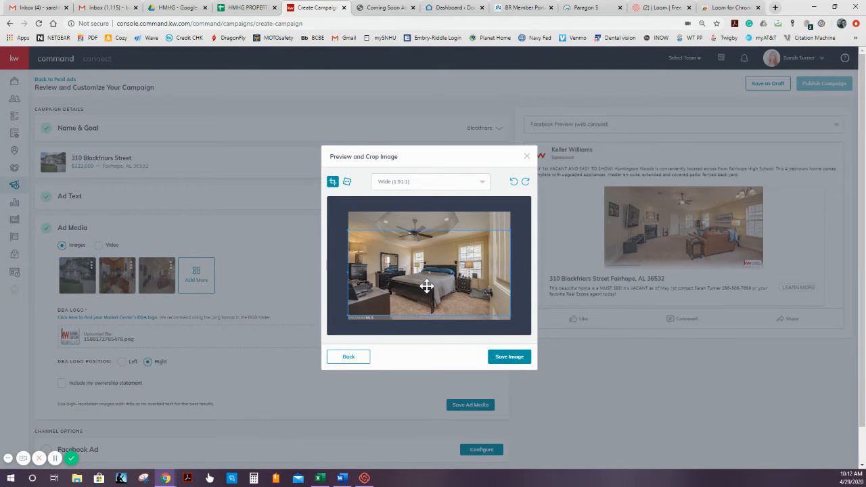
{"action": "left_click", "coordinate": [509, 358]}
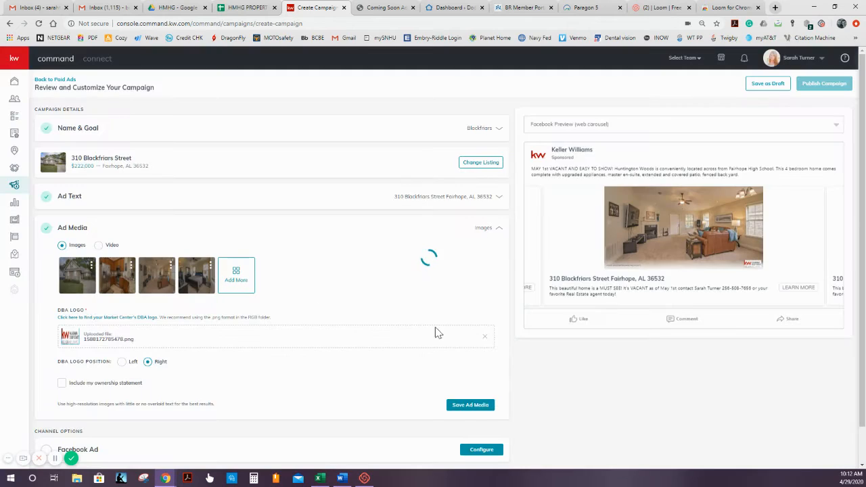
- Add the backyard photo with the fence and brick house, shifting its wide crop lower, and save the ad media
{"action": "left_click", "coordinate": [250, 278]}
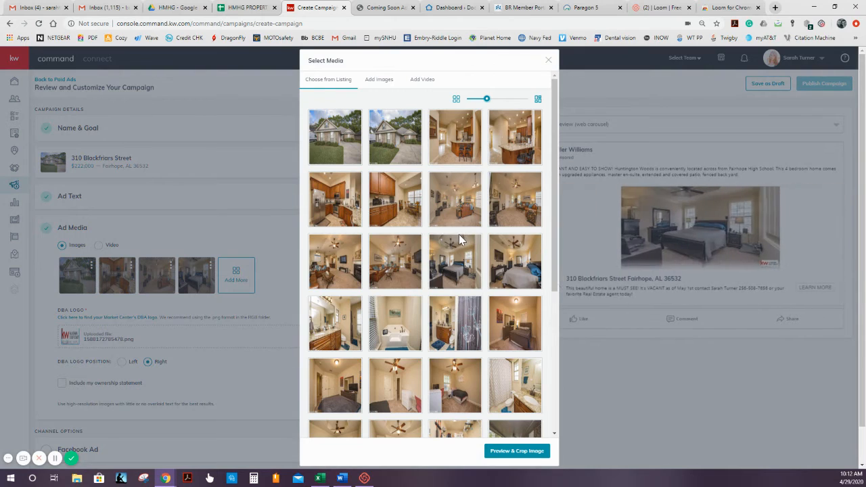
{"action": "scroll", "coordinate": [467, 332], "scroll_direction": "down", "scroll_amount": 4}
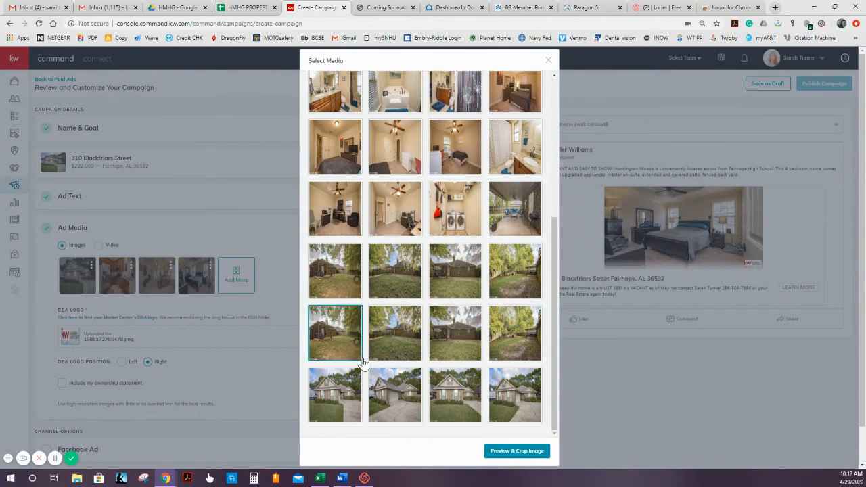
{"action": "left_click", "coordinate": [395, 345]}
{"action": "left_click", "coordinate": [501, 451]}
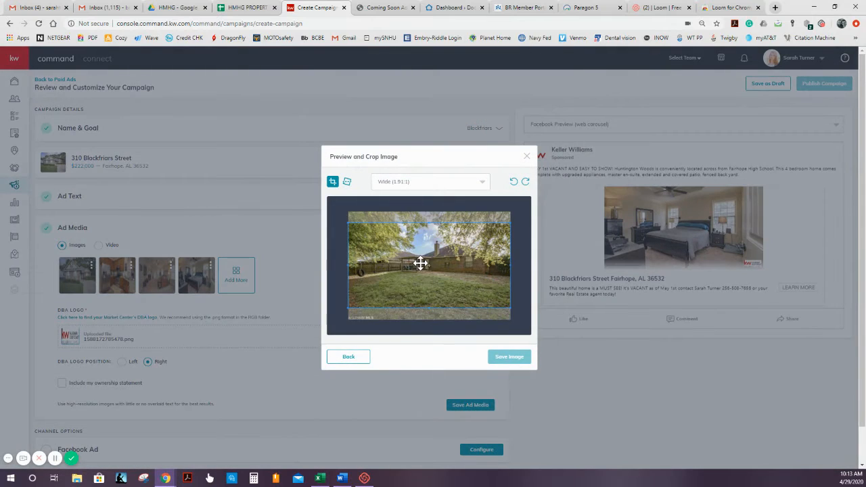
{"action": "left_click_drag", "start_coordinate": [420, 261], "coordinate": [420, 270]}
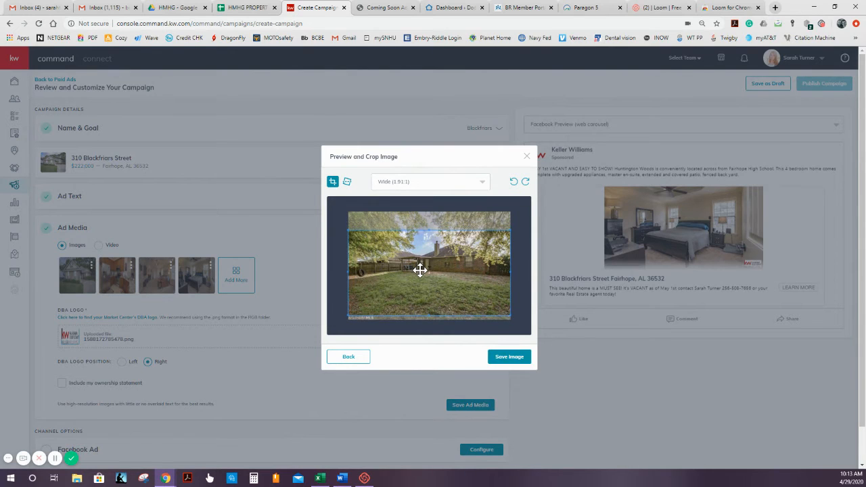
{"action": "left_click", "coordinate": [510, 359]}
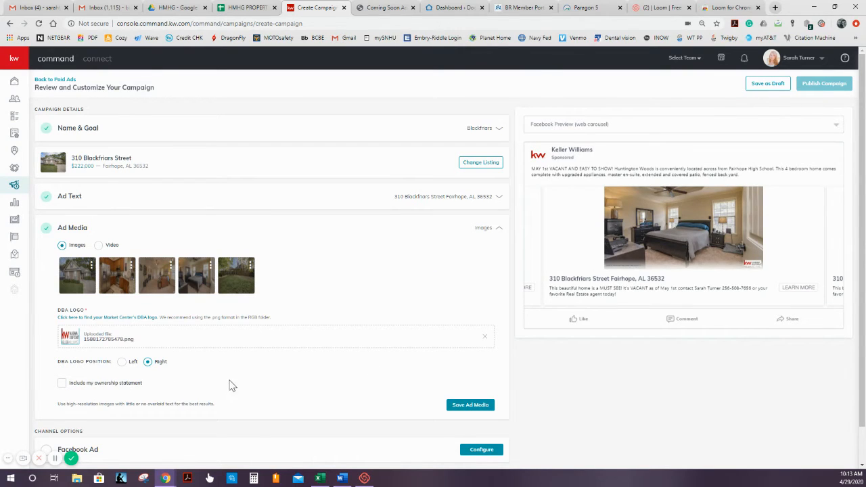
{"action": "left_click", "coordinate": [470, 404]}
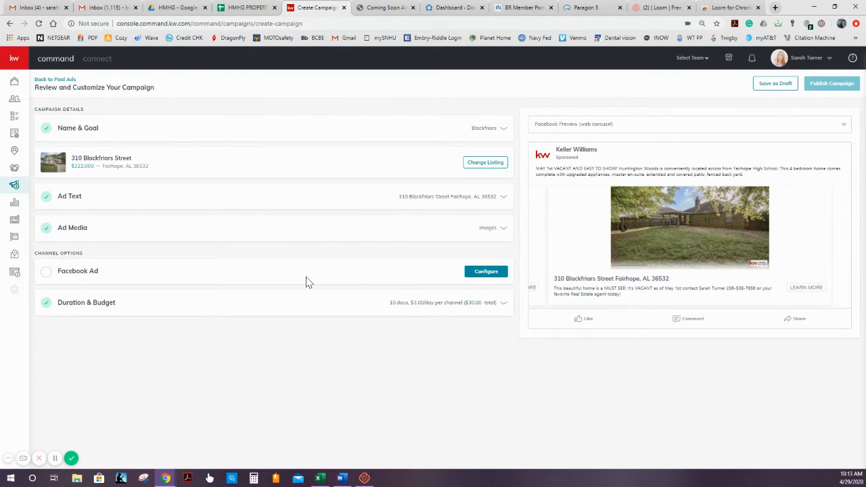
- Configure the Facebook ad with the agent's Keller Williams Alabama Gulf Coast page, the Facebook lead generation form and the Learn More label
{"action": "left_click", "coordinate": [498, 274]}
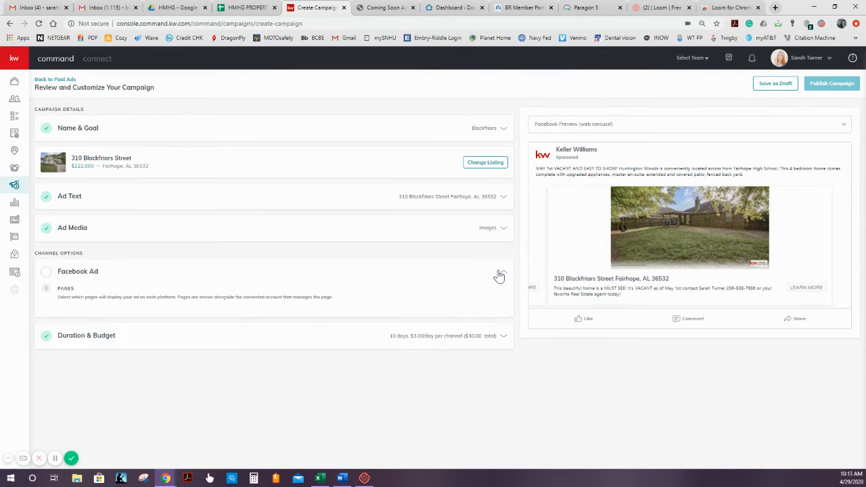
{"action": "scroll", "coordinate": [140, 290], "scroll_direction": "down", "scroll_amount": 2}
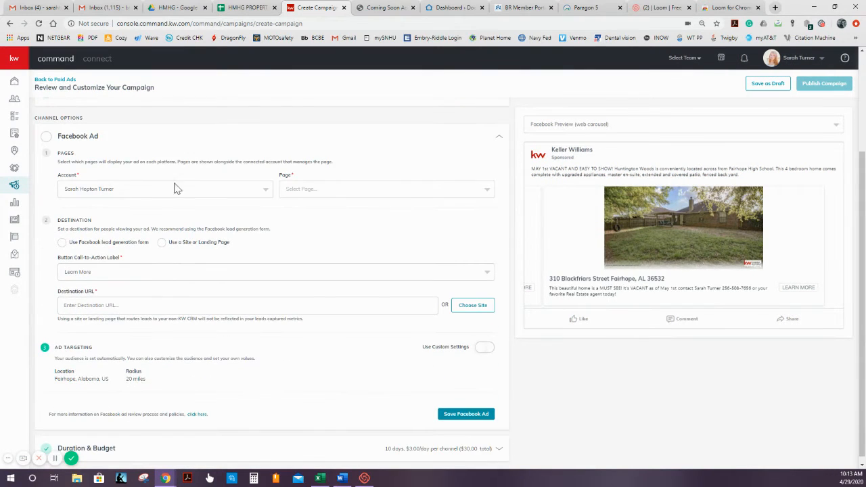
{"action": "left_click", "coordinate": [324, 194]}
{"action": "left_click", "coordinate": [323, 207]}
{"action": "left_click", "coordinate": [103, 243]}
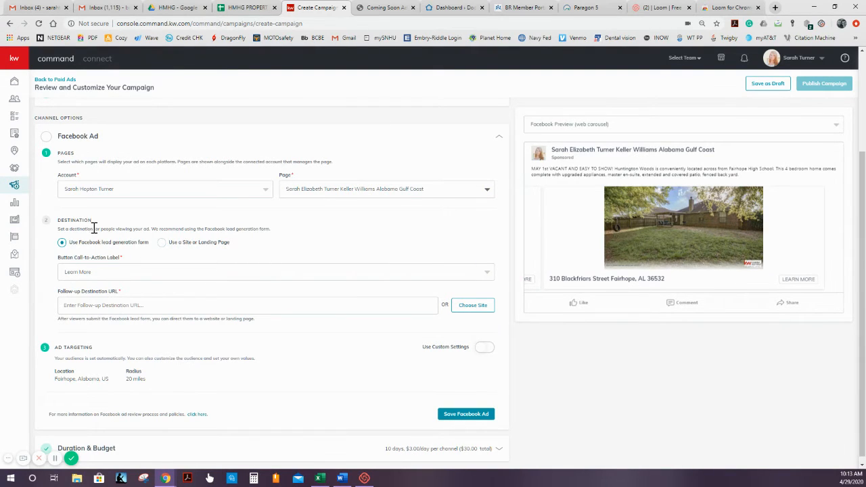
{"action": "left_click", "coordinate": [99, 273]}
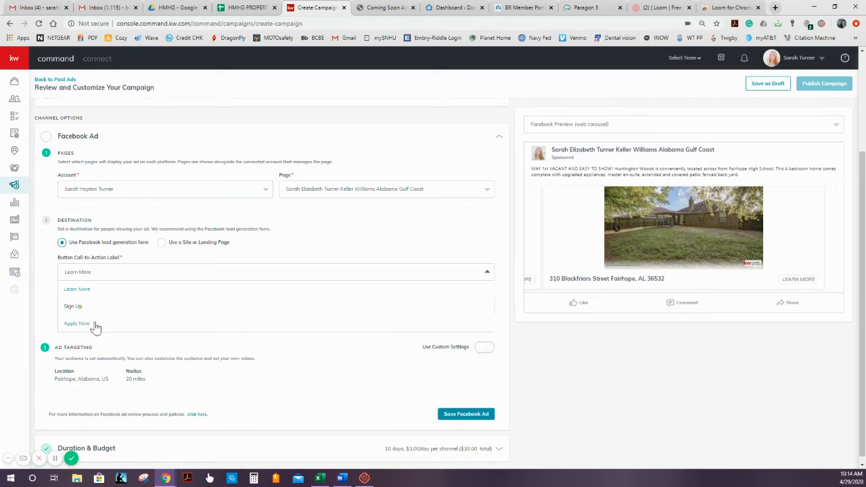
{"action": "left_click", "coordinate": [136, 294]}
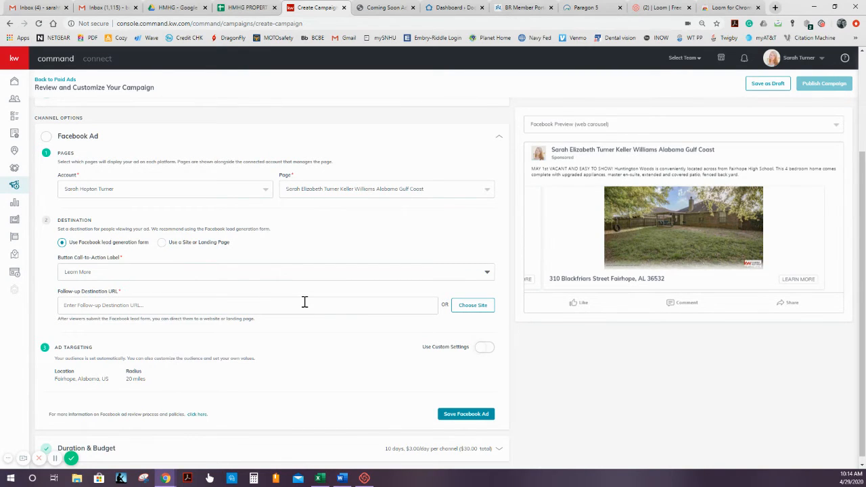
- Choose the Blackfriars ST landing page from the available sites as the follow-up destination URL
{"action": "left_click", "coordinate": [471, 306]}
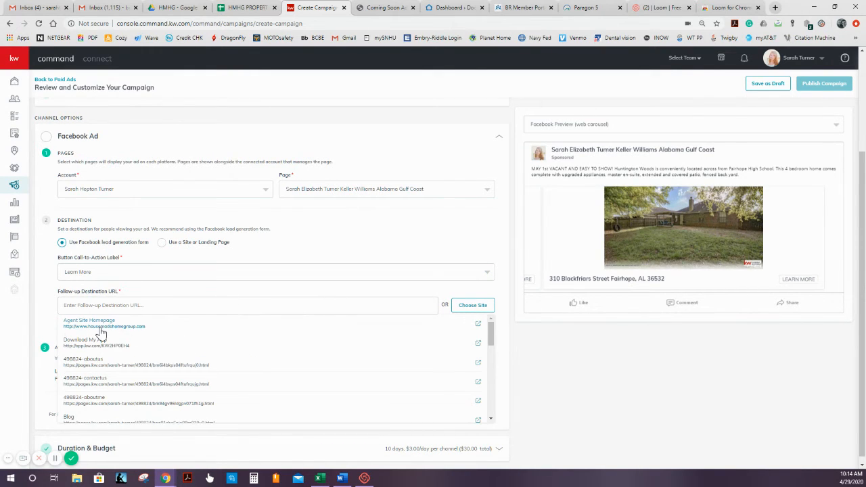
{"action": "scroll", "coordinate": [193, 345], "scroll_direction": "down", "scroll_amount": 3}
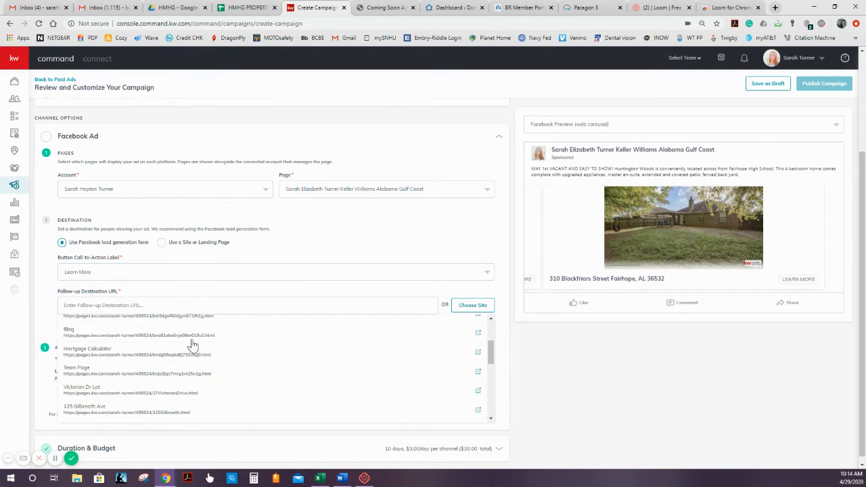
{"action": "scroll", "coordinate": [193, 345], "scroll_direction": "down", "scroll_amount": 2}
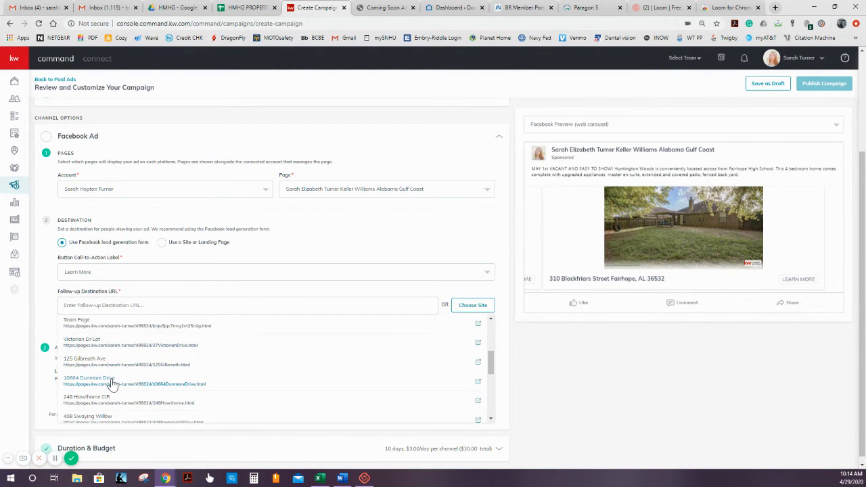
{"action": "scroll", "coordinate": [112, 384], "scroll_direction": "down", "scroll_amount": 1}
{"action": "scroll", "coordinate": [112, 383], "scroll_direction": "down", "scroll_amount": 1}
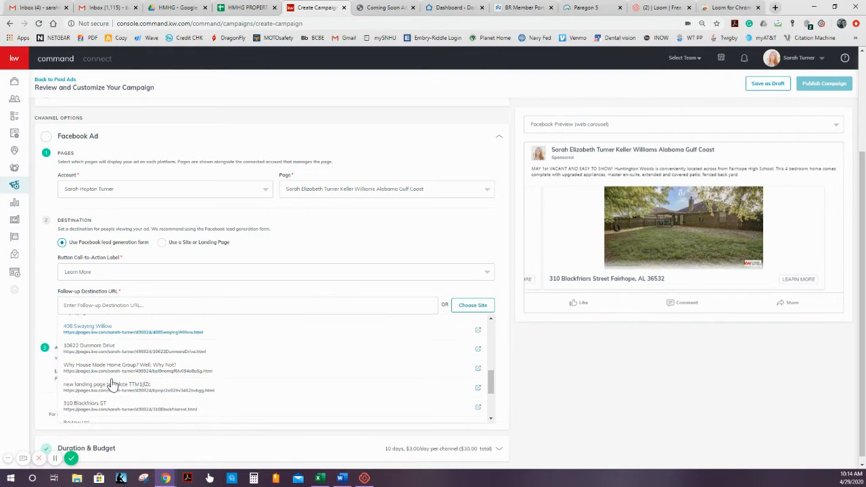
{"action": "left_click", "coordinate": [84, 404]}
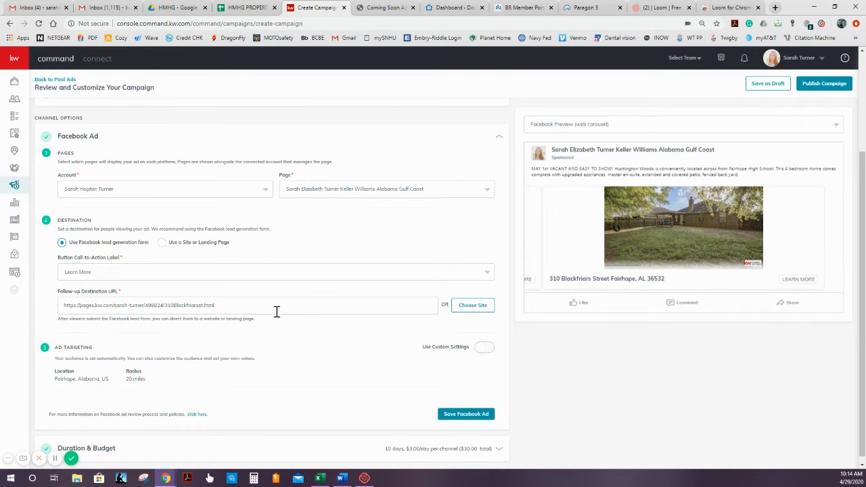
- Enable custom ad targeting and set the audience location to Fairhope, Alabama with a 30-mile radius
{"action": "scroll", "coordinate": [264, 312], "scroll_direction": "down", "scroll_amount": 1}
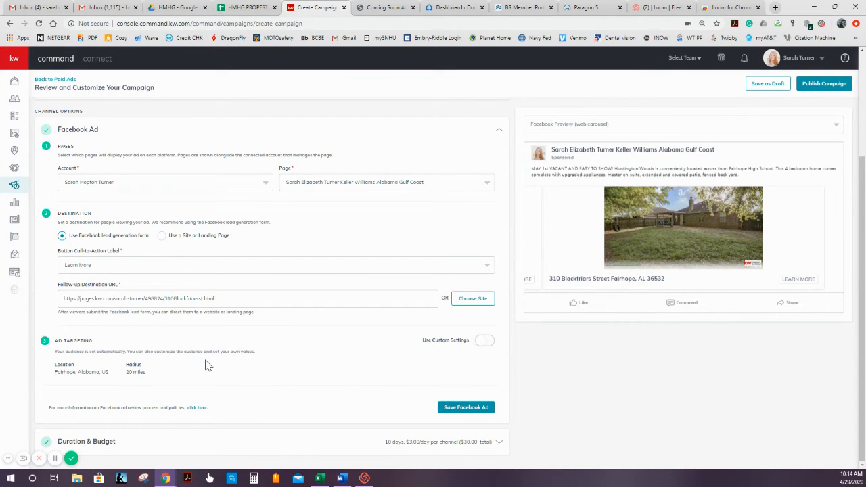
{"action": "left_click", "coordinate": [486, 342]}
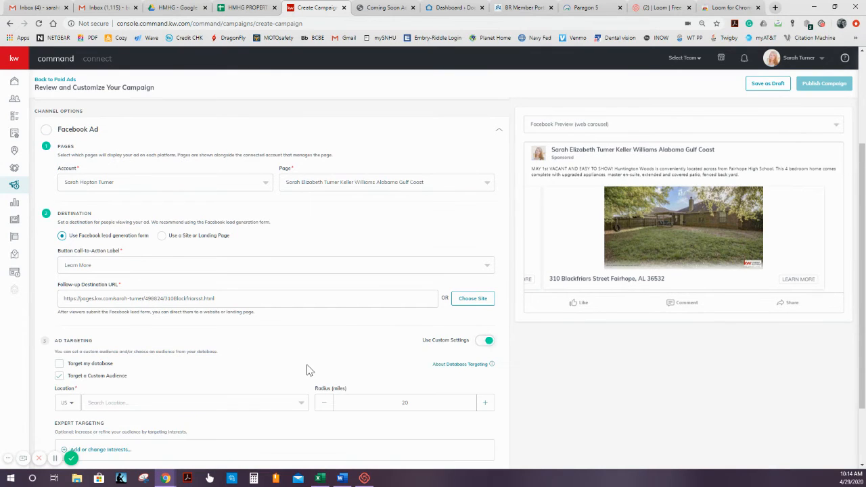
{"action": "scroll", "coordinate": [305, 367], "scroll_direction": "down", "scroll_amount": 1}
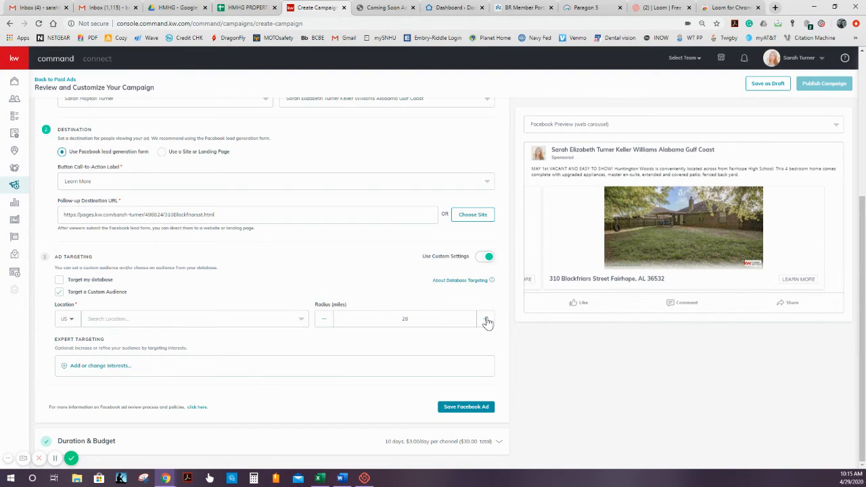
{"action": "left_click", "coordinate": [321, 320]}
{"action": "left_click", "coordinate": [96, 323]}
{"action": "left_click", "coordinate": [102, 336]}
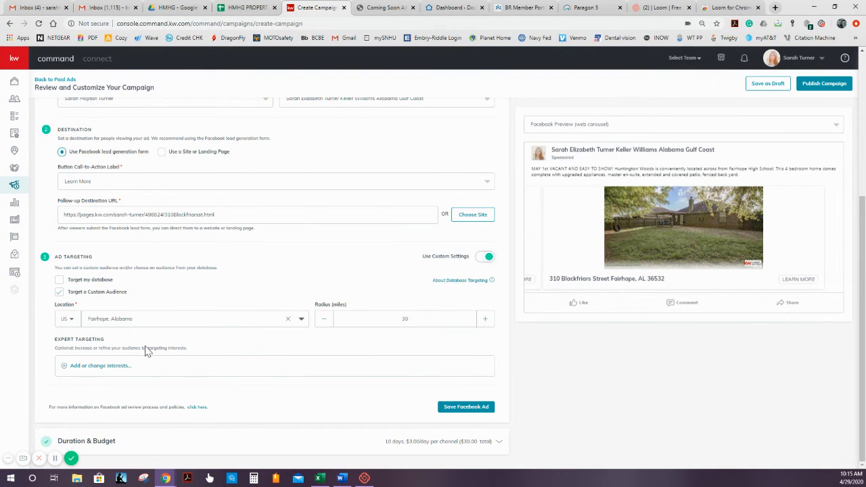
- Review the expert targeting interests for Facebook ads and the OR/AND matching options, closing the dialog without selecting any
{"action": "left_click", "coordinate": [63, 371]}
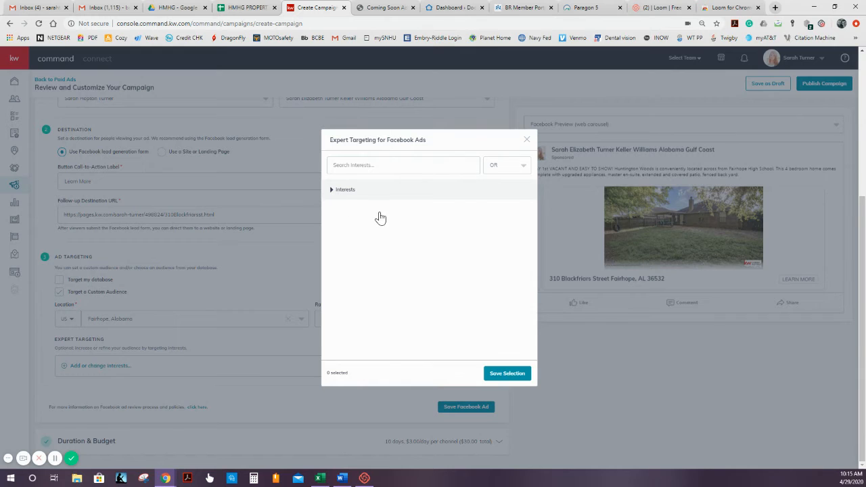
{"action": "left_click", "coordinate": [340, 195]}
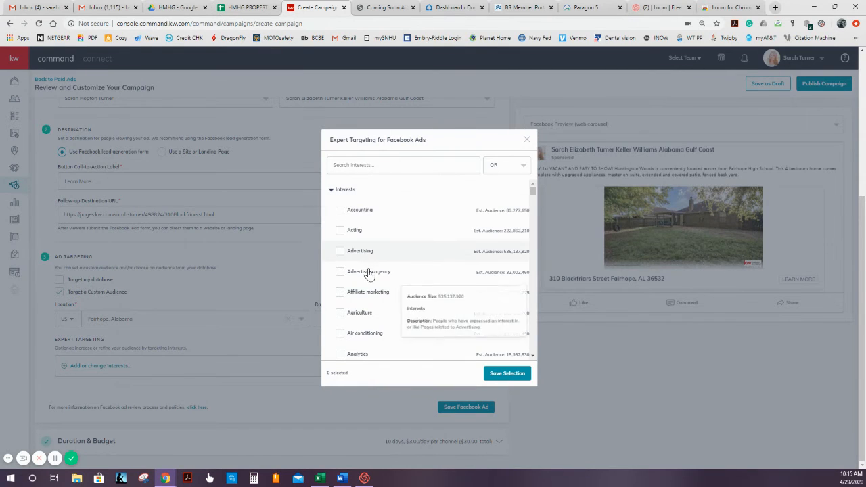
{"action": "scroll", "coordinate": [369, 328], "scroll_direction": "down", "scroll_amount": 2}
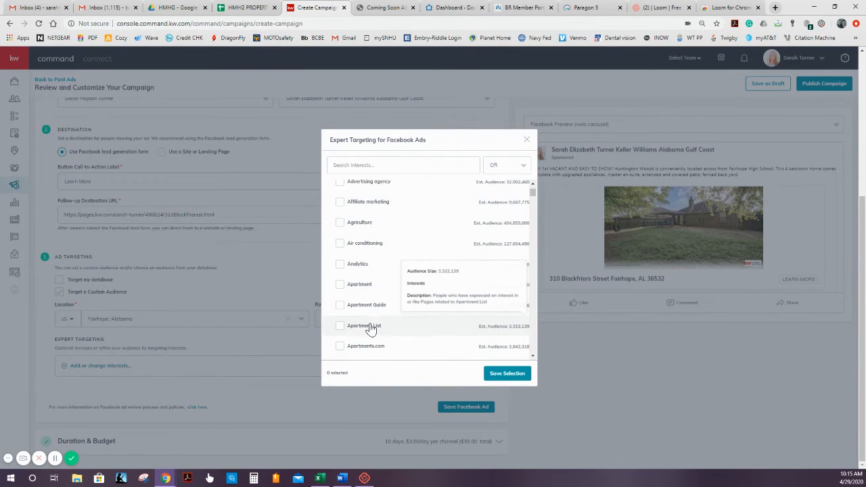
{"action": "scroll", "coordinate": [370, 331], "scroll_direction": "down", "scroll_amount": 4}
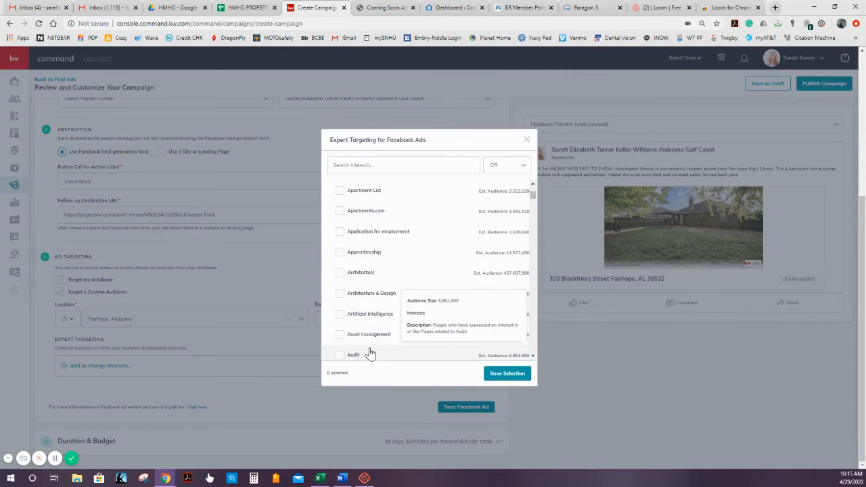
{"action": "scroll", "coordinate": [370, 353], "scroll_direction": "down", "scroll_amount": 4}
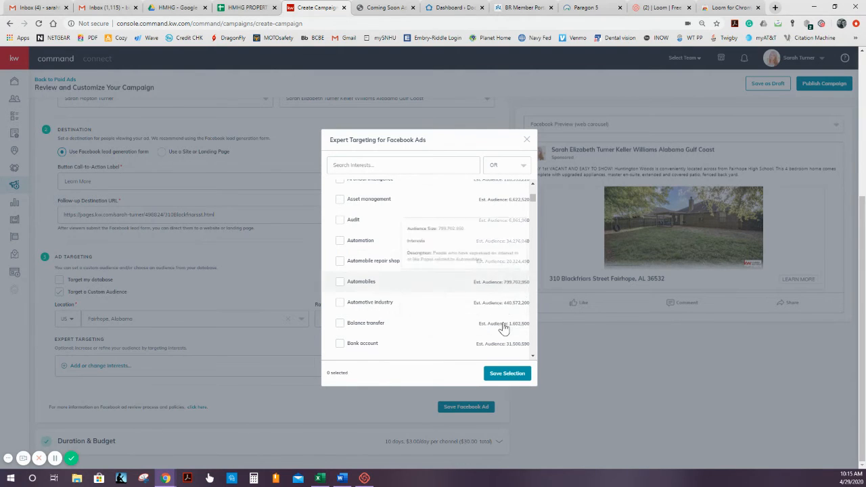
{"action": "left_click", "coordinate": [508, 169]}
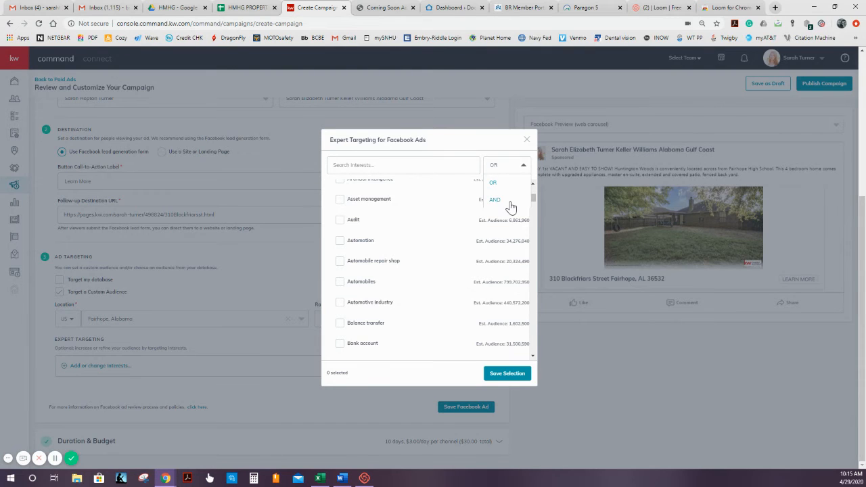
{"action": "left_click", "coordinate": [526, 139]}
{"action": "left_click", "coordinate": [526, 139]}
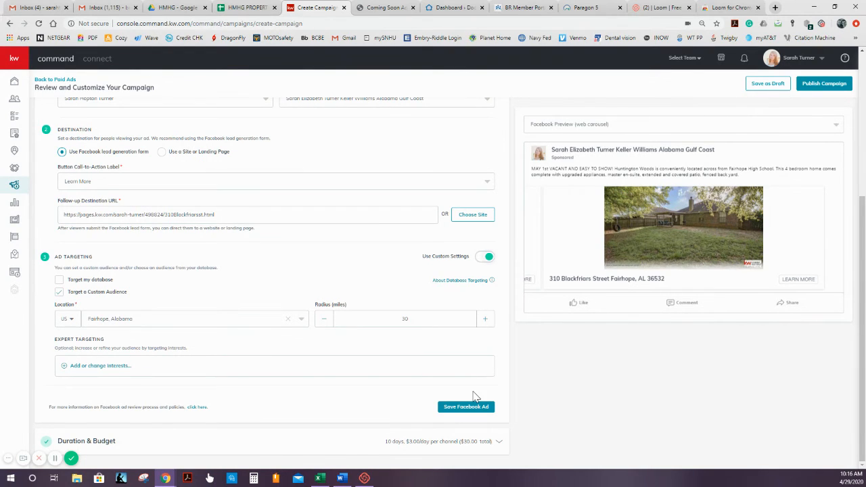
- Save the Facebook ad settings and set the campaign's end date to May 7, 2020
{"action": "triple_click", "coordinate": [413, 400]}
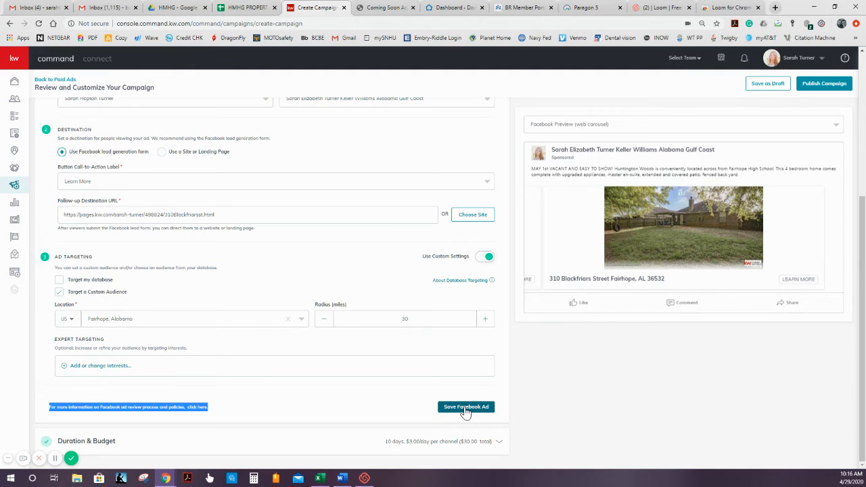
{"action": "left_click", "coordinate": [465, 409]}
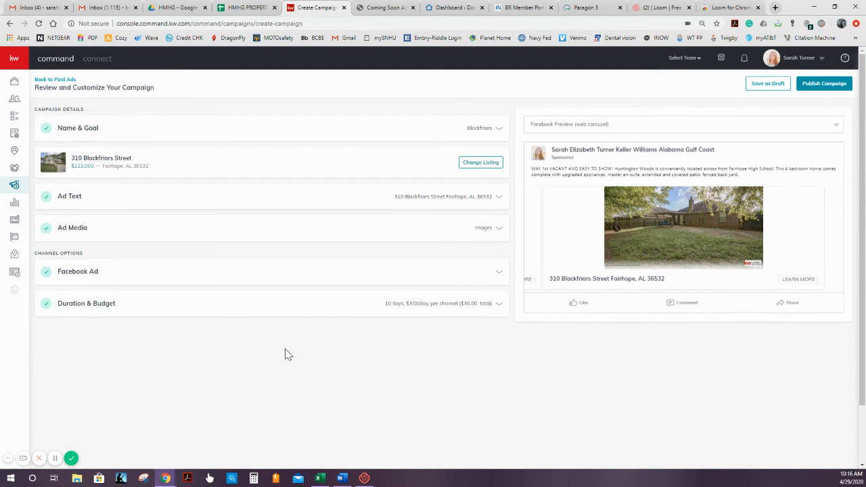
{"action": "left_click", "coordinate": [401, 310]}
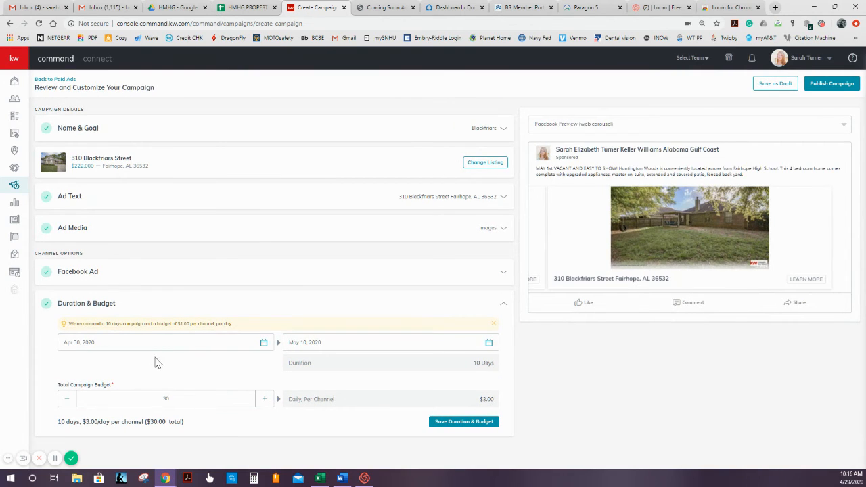
{"action": "left_click", "coordinate": [326, 347]}
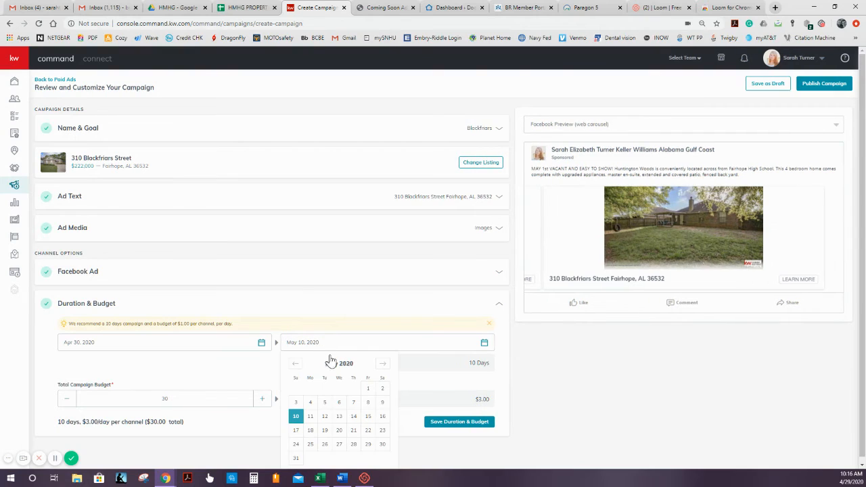
{"action": "left_click", "coordinate": [352, 404]}
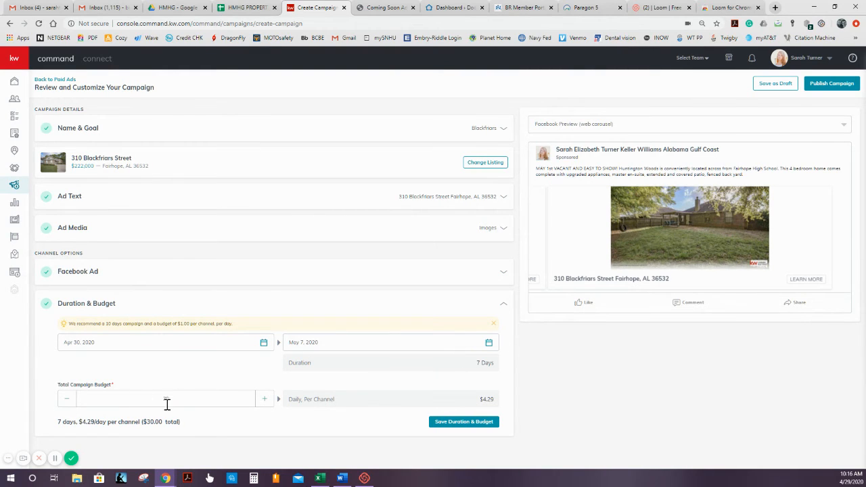
- Set the total campaign budget to 7 dollars and save the duration and budget
{"action": "left_click_drag", "start_coordinate": [58, 385], "coordinate": [113, 393]}
{"action": "left_click", "coordinate": [147, 401]}
{"action": "type", "text": "7"}
{"action": "left_click_drag", "start_coordinate": [69, 324], "coordinate": [131, 334]}
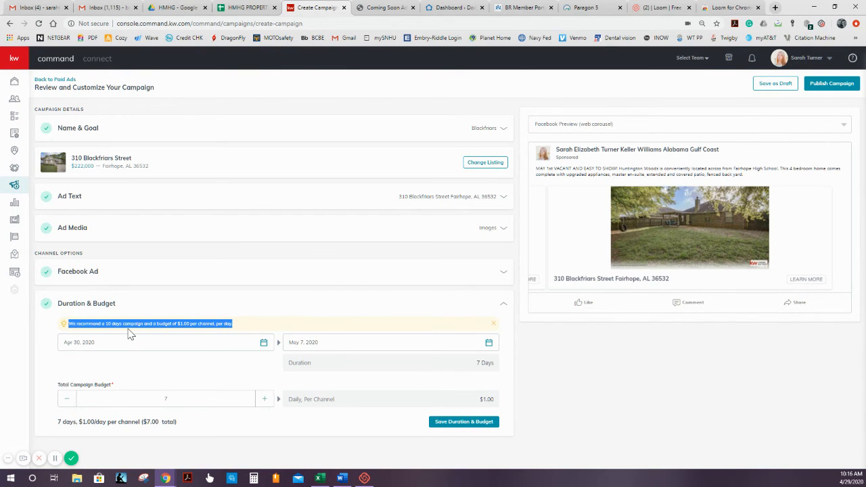
{"action": "left_click", "coordinate": [147, 374]}
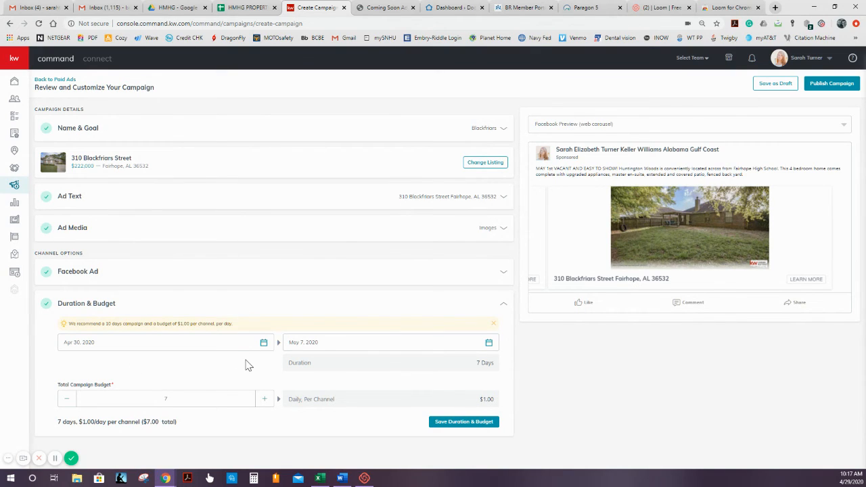
{"action": "left_click", "coordinate": [439, 426]}
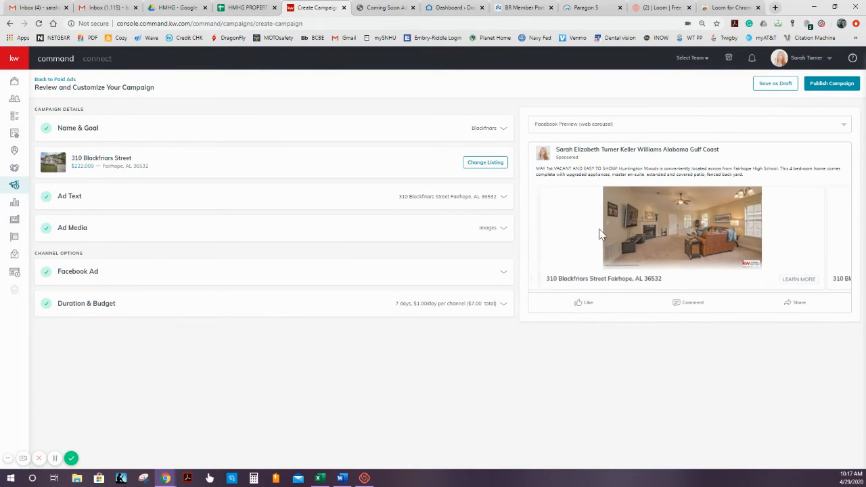
- Preview the ad as a Facebook mobile carousel and publish the campaign using the saved Visa payment profile
{"action": "left_click", "coordinate": [614, 125]}
{"action": "left_click", "coordinate": [601, 158]}
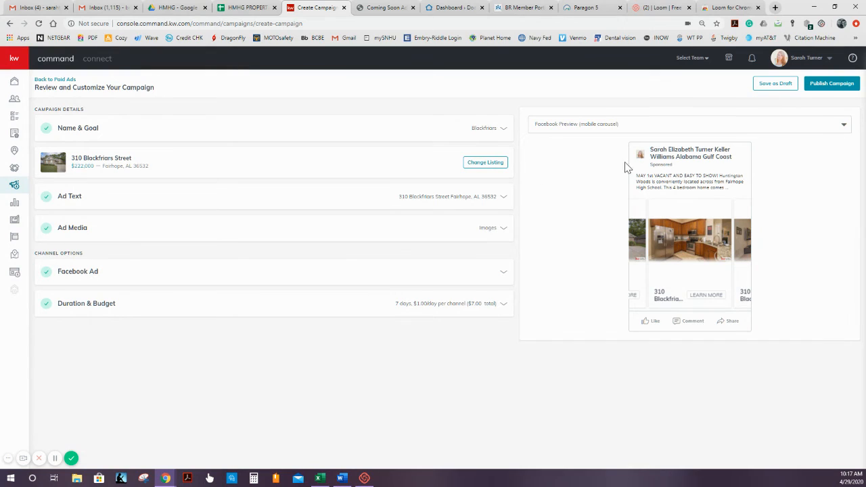
{"action": "left_click", "coordinate": [836, 85]}
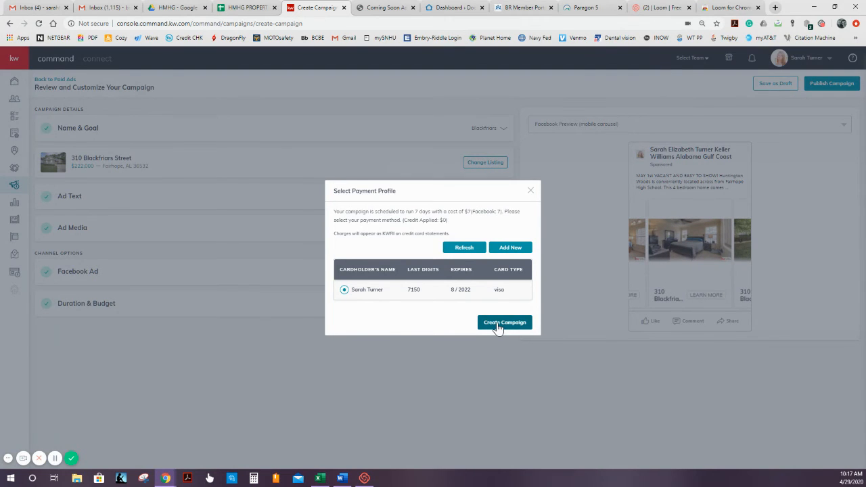
{"action": "left_click", "coordinate": [500, 324]}
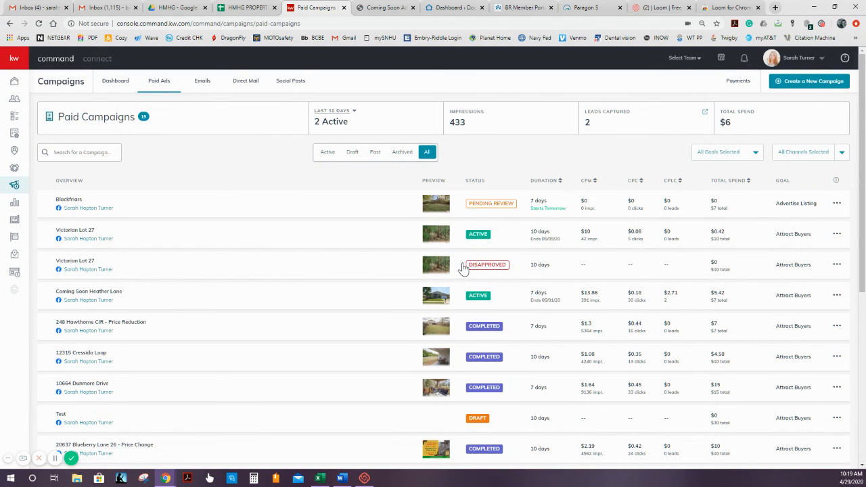
- Open the contacts for the Coming Soon Heather Lane campaign's leads, and return to look through the paid campaigns list
{"action": "mouse_move", "coordinate": [472, 271]}
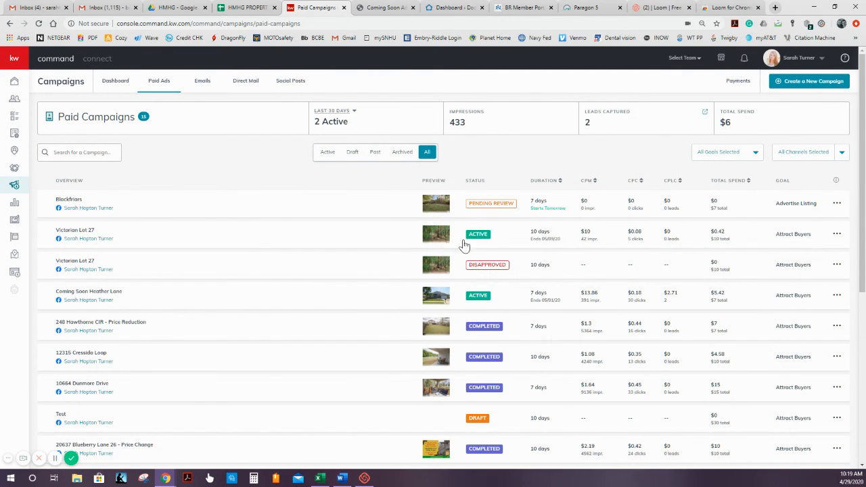
{"action": "left_click", "coordinate": [664, 303]}
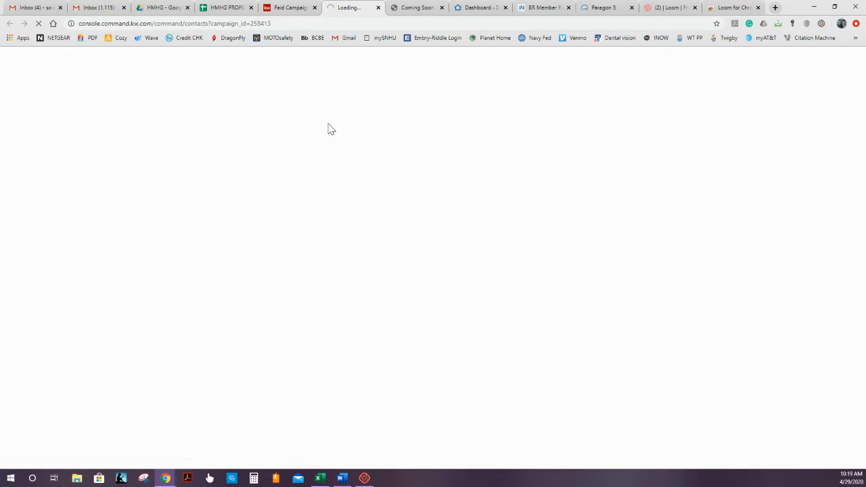
{"action": "left_click", "coordinate": [290, 8]}
{"action": "left_click", "coordinate": [345, 11]}
{"action": "left_click", "coordinate": [284, 7]}
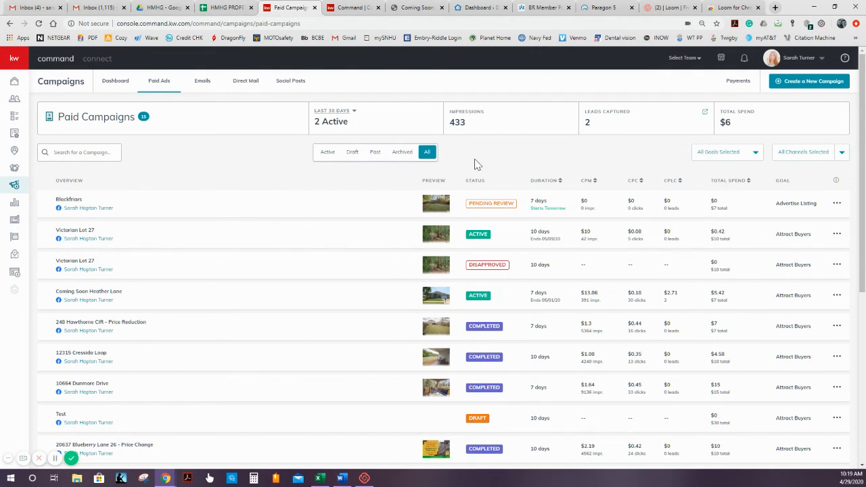
{"action": "scroll", "coordinate": [528, 257], "scroll_direction": "down", "scroll_amount": 2}
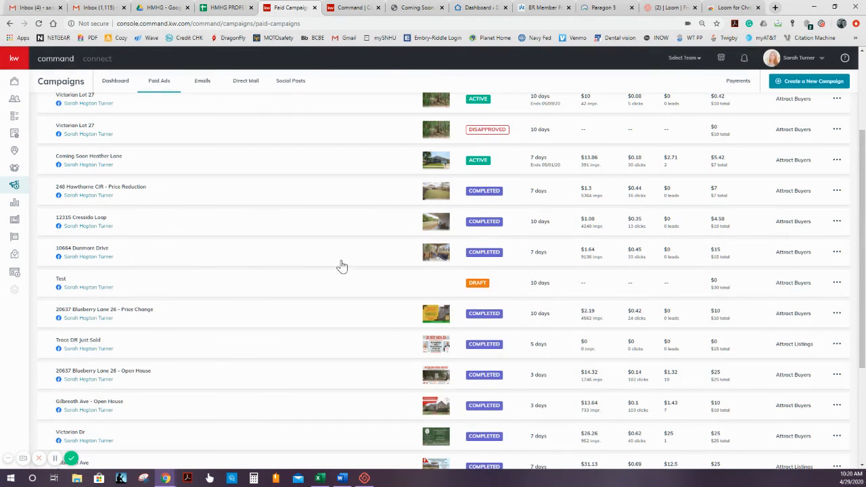
{"action": "scroll", "coordinate": [341, 266], "scroll_direction": "up", "scroll_amount": 2}
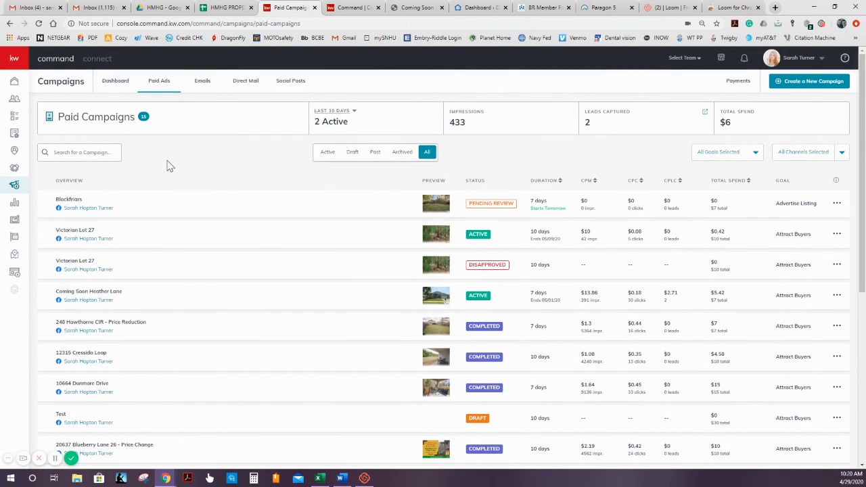